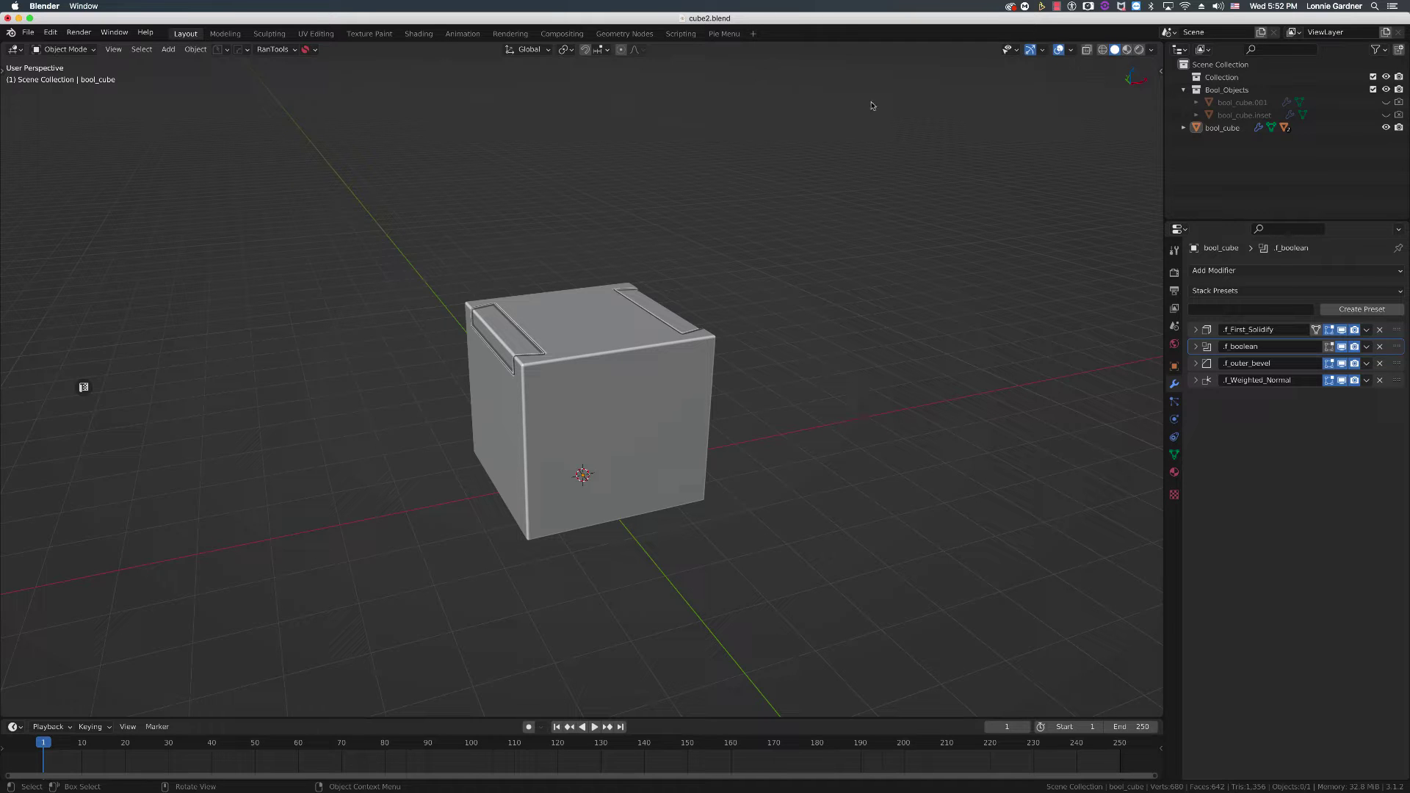
Visit the Scripting workspace briefly, then return to Layout with bool_cube's four-modifier stack
left_click(681, 34)
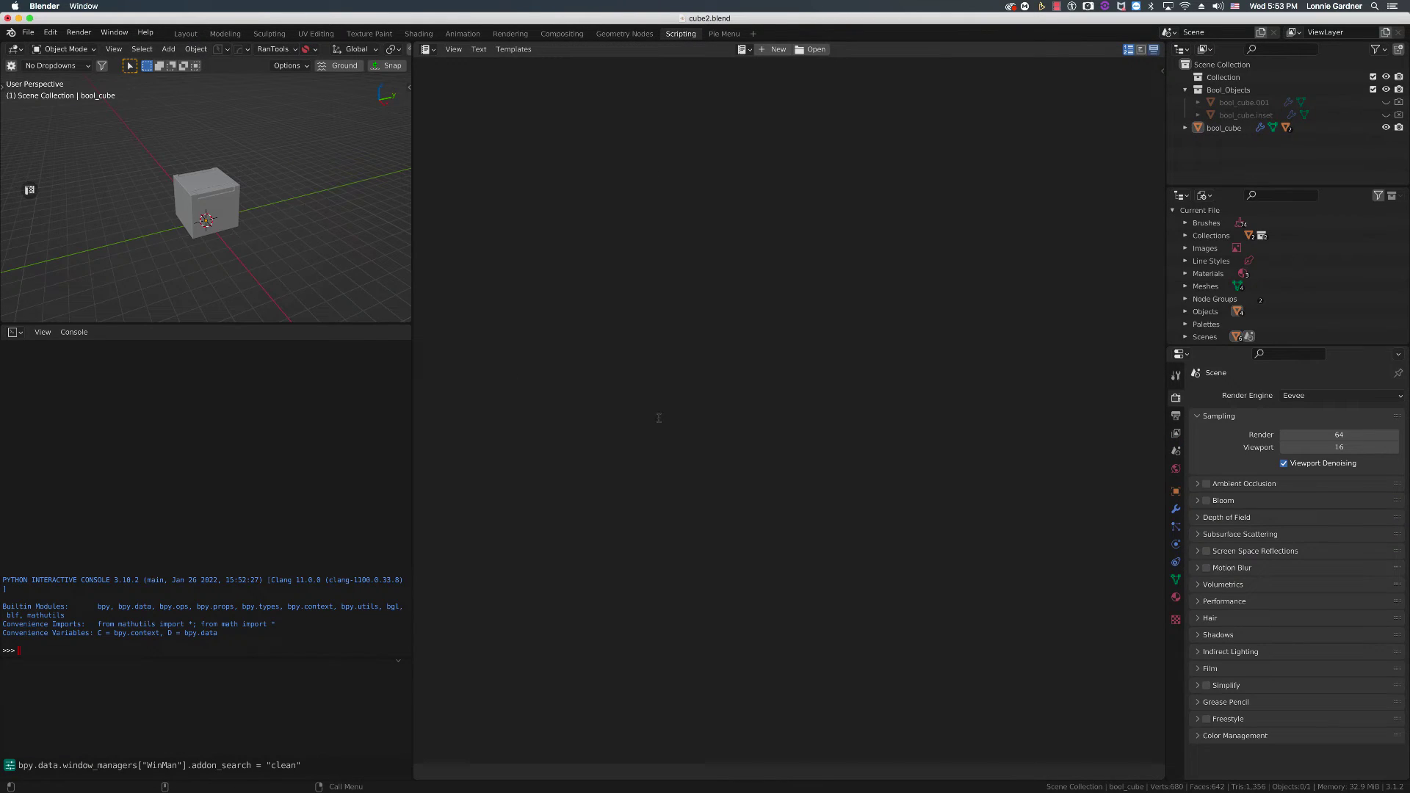
left_click(186, 33)
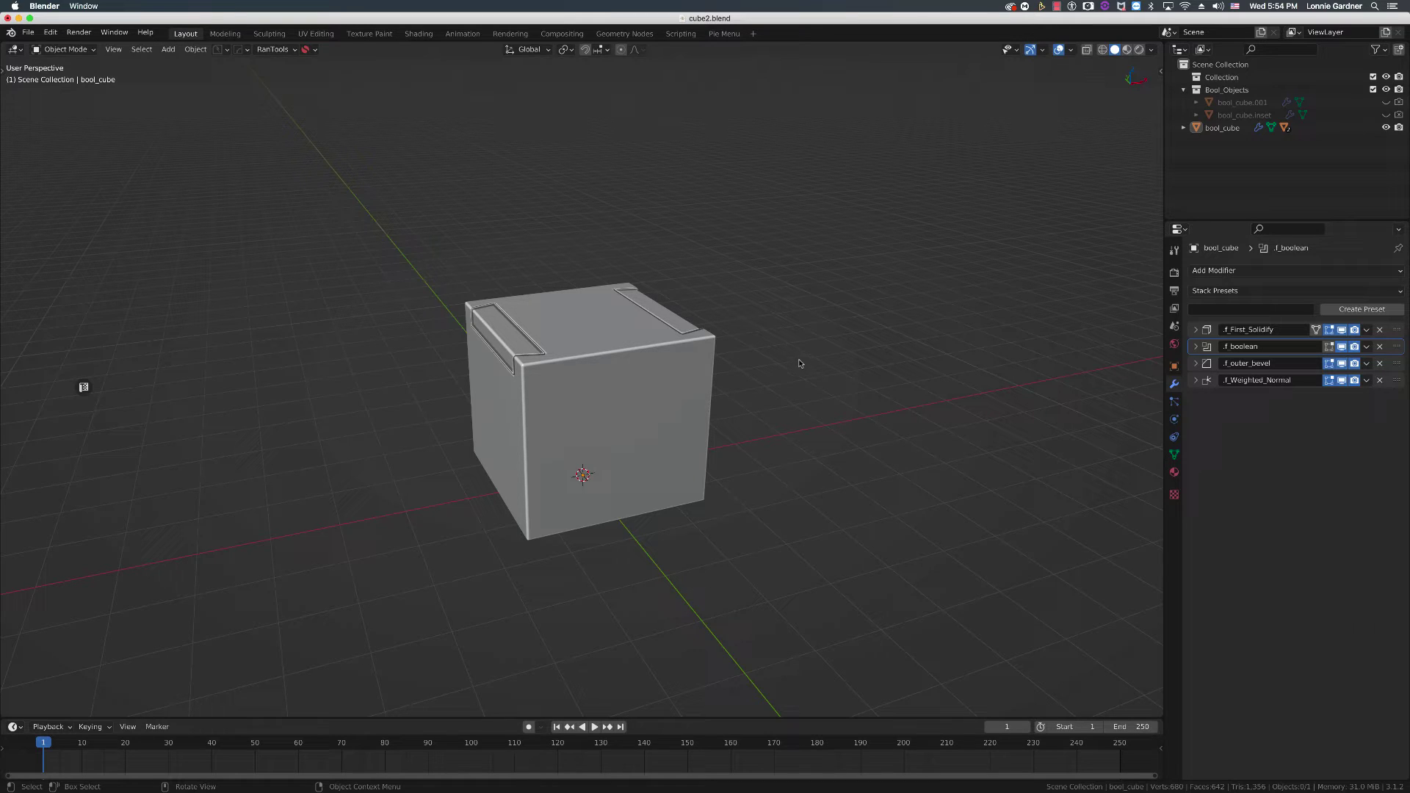
Orbit slightly around bool_cube and show the sidebar with Transform values and add-on tabs
middle_click_drag(733, 384, 729, 380)
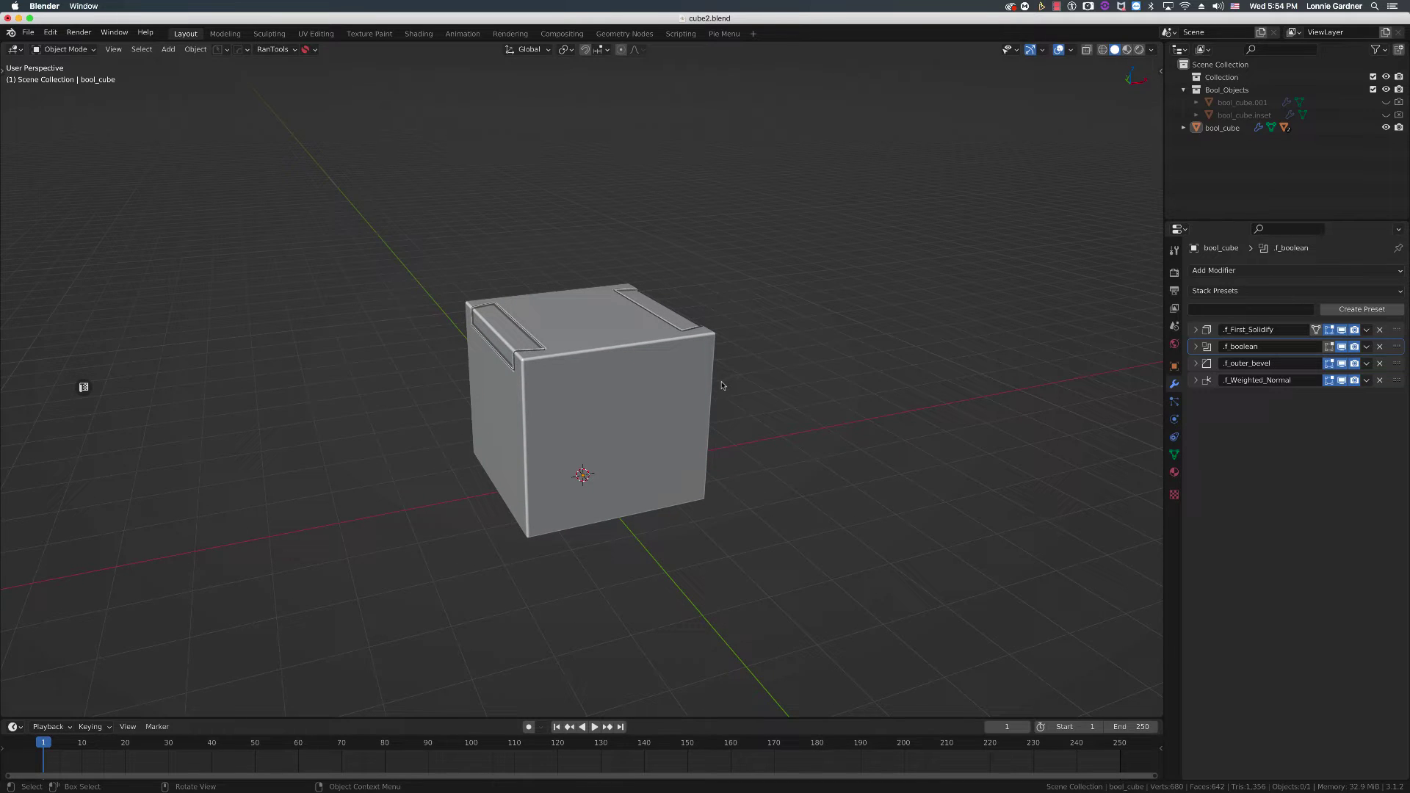
key("n")
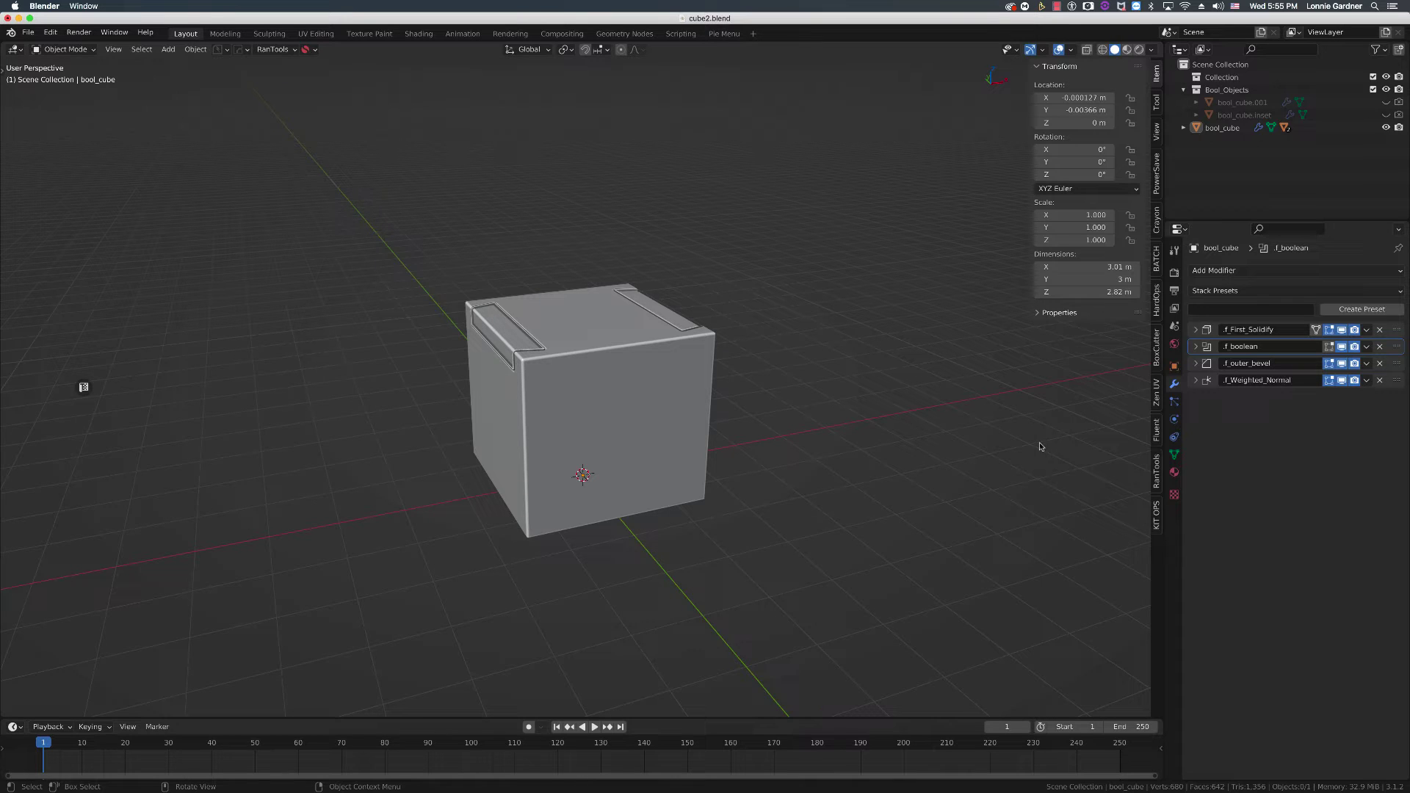
Open the RanTools dropdown tab filter, then toggle with Tab toward a fresh default-Cube scene
left_click(314, 50)
key("Tab")
key("Tab")
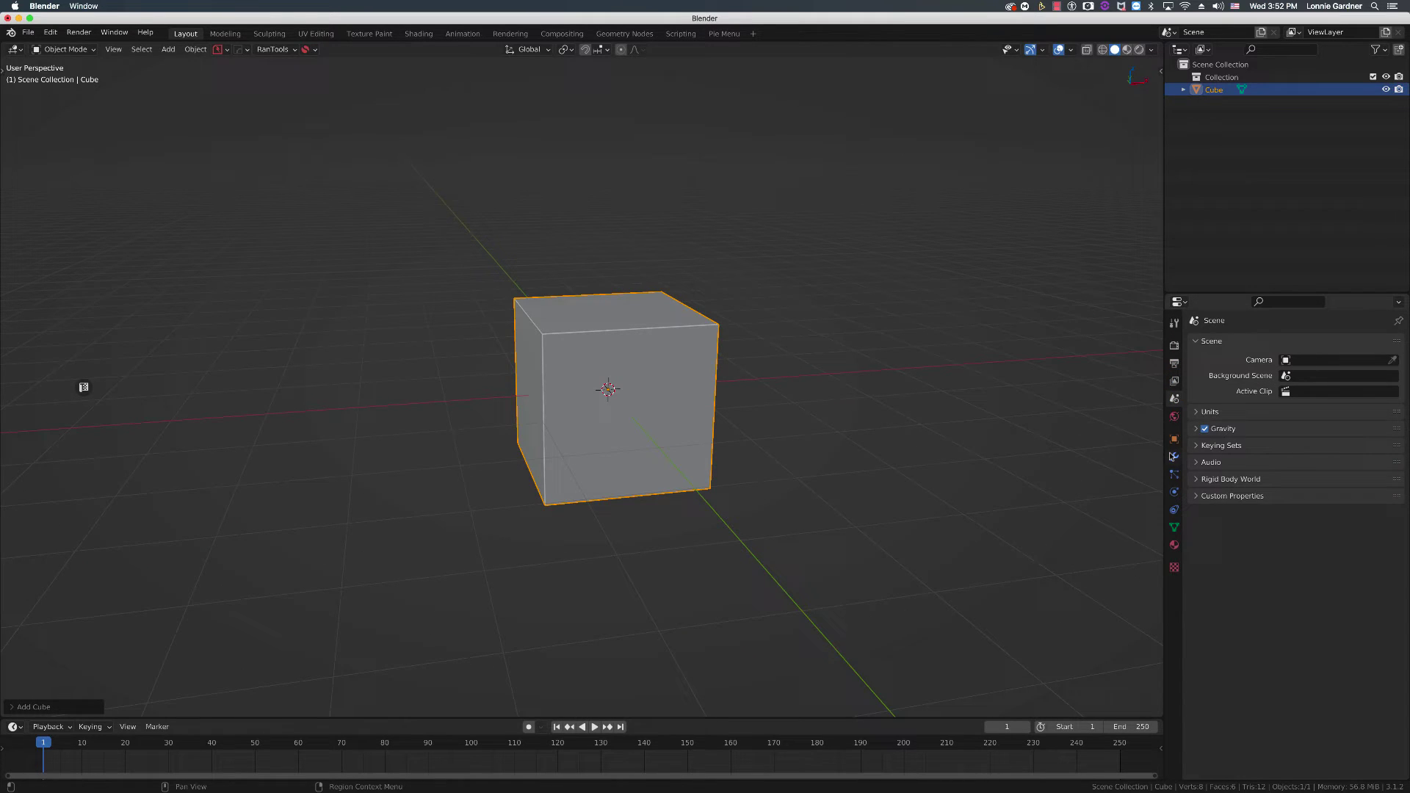
Show the Cube's empty modifier stack, then go back to cube2.blend
left_click(1174, 457)
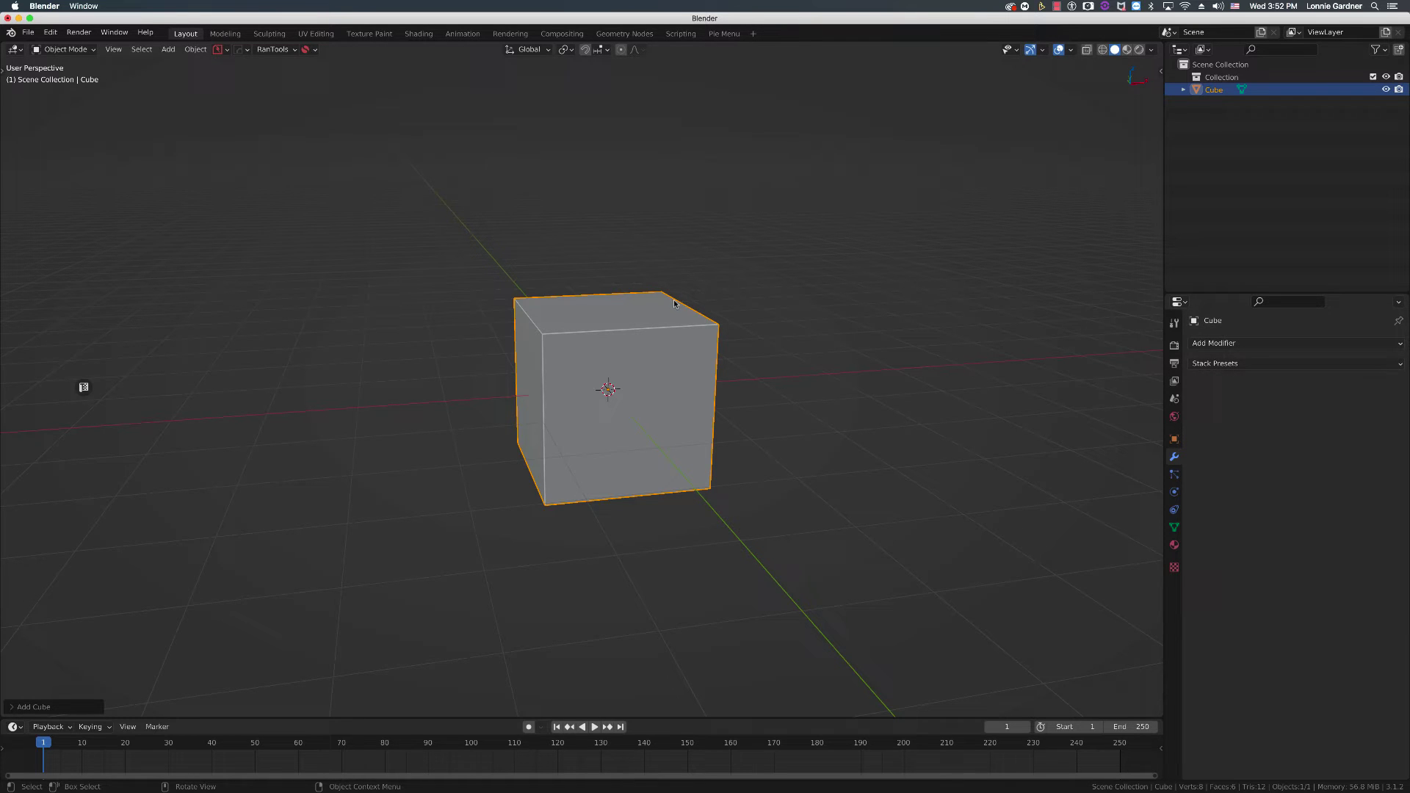
key("alt")
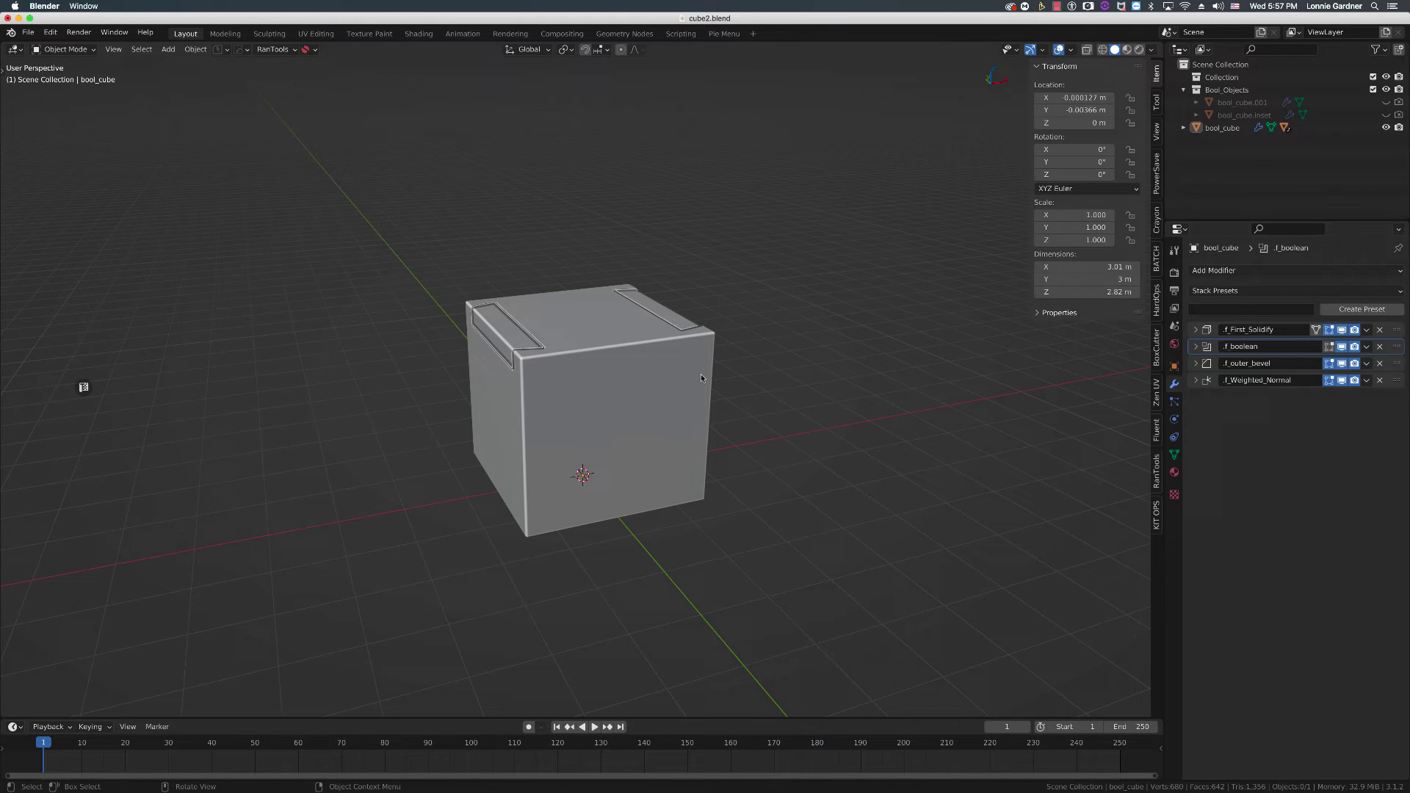
In the Pie Menu workspace, expand CleanPanels' N-Panel Order and turn on Enable Ordering
left_click(724, 34)
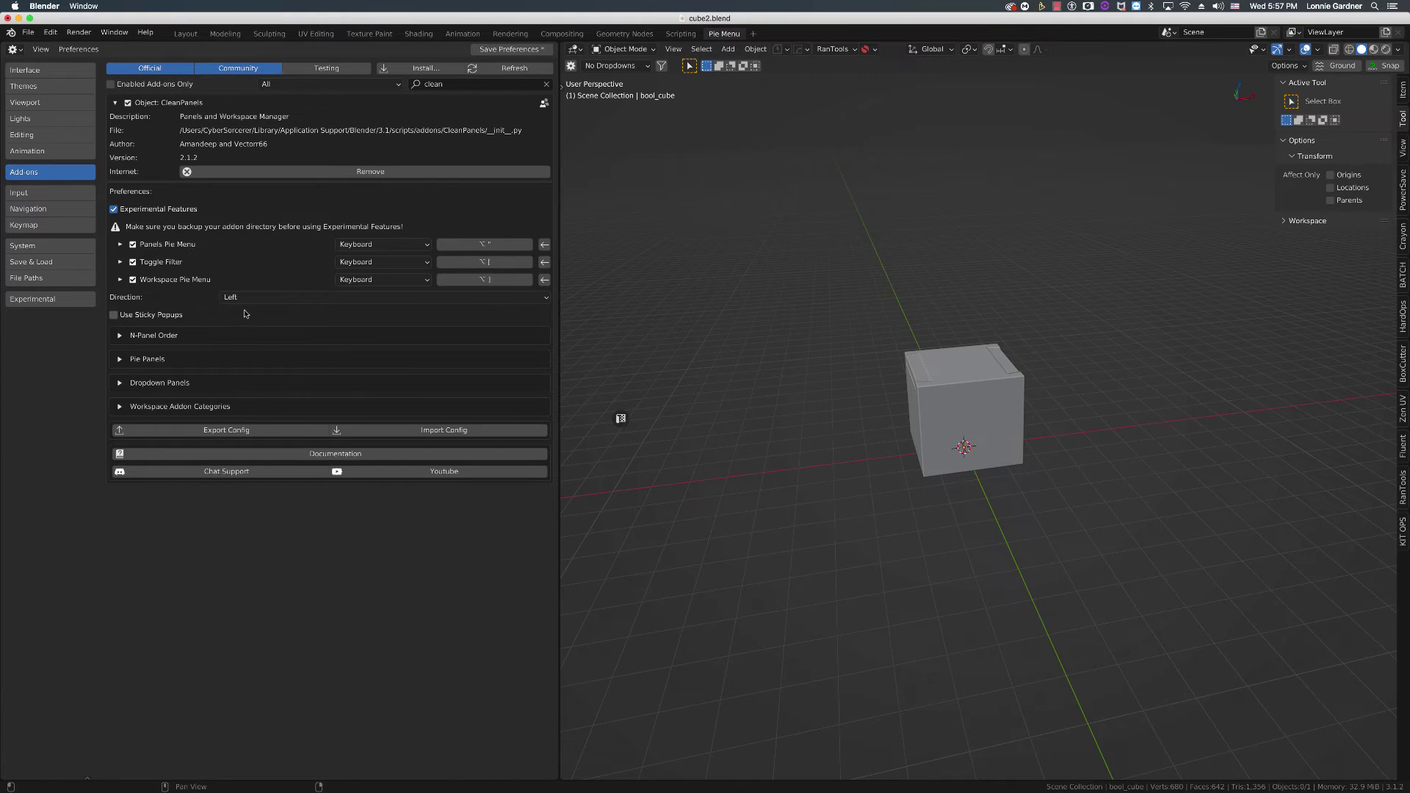
left_click(159, 336)
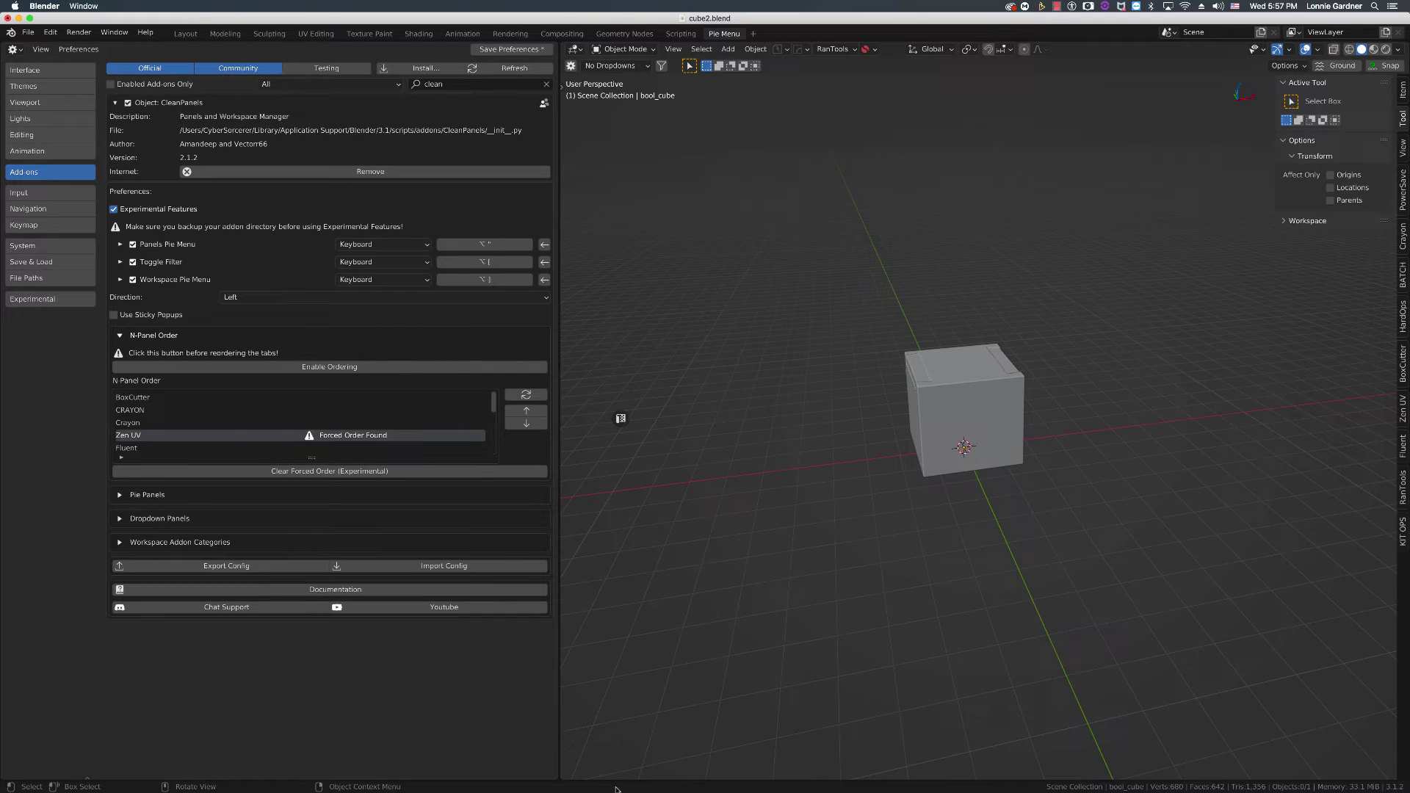
left_click(320, 367)
key("super+Tab")
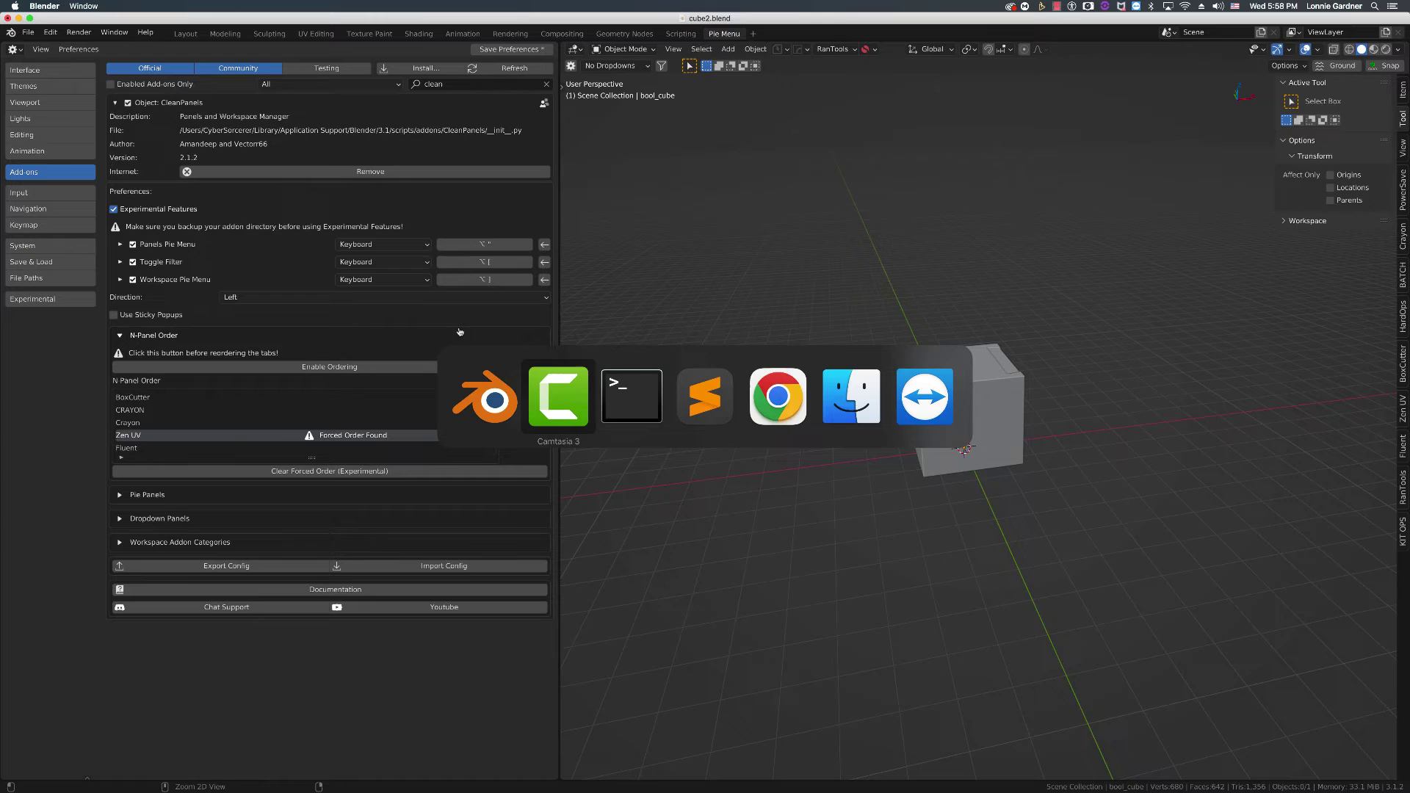
key("super+Tab")
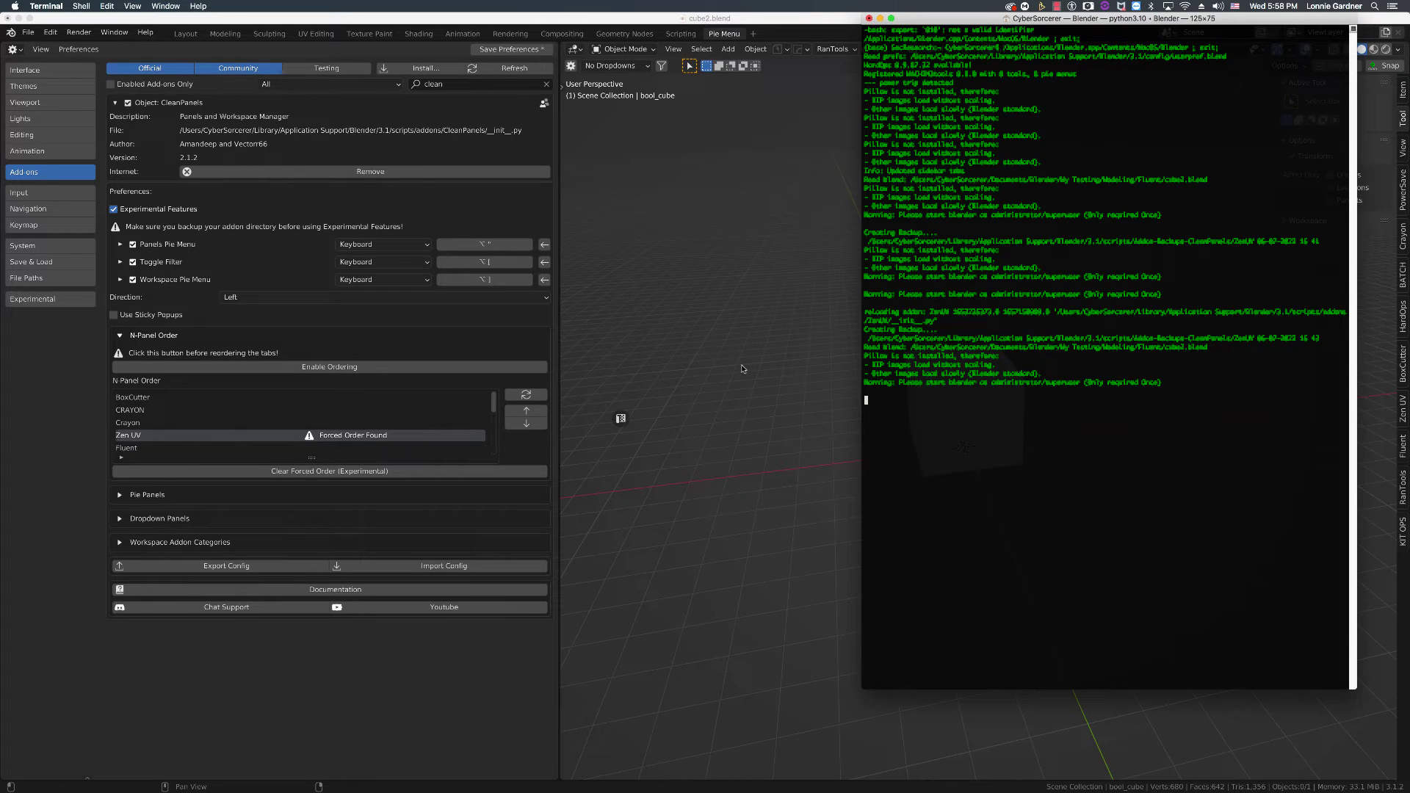
left_click(320, 328)
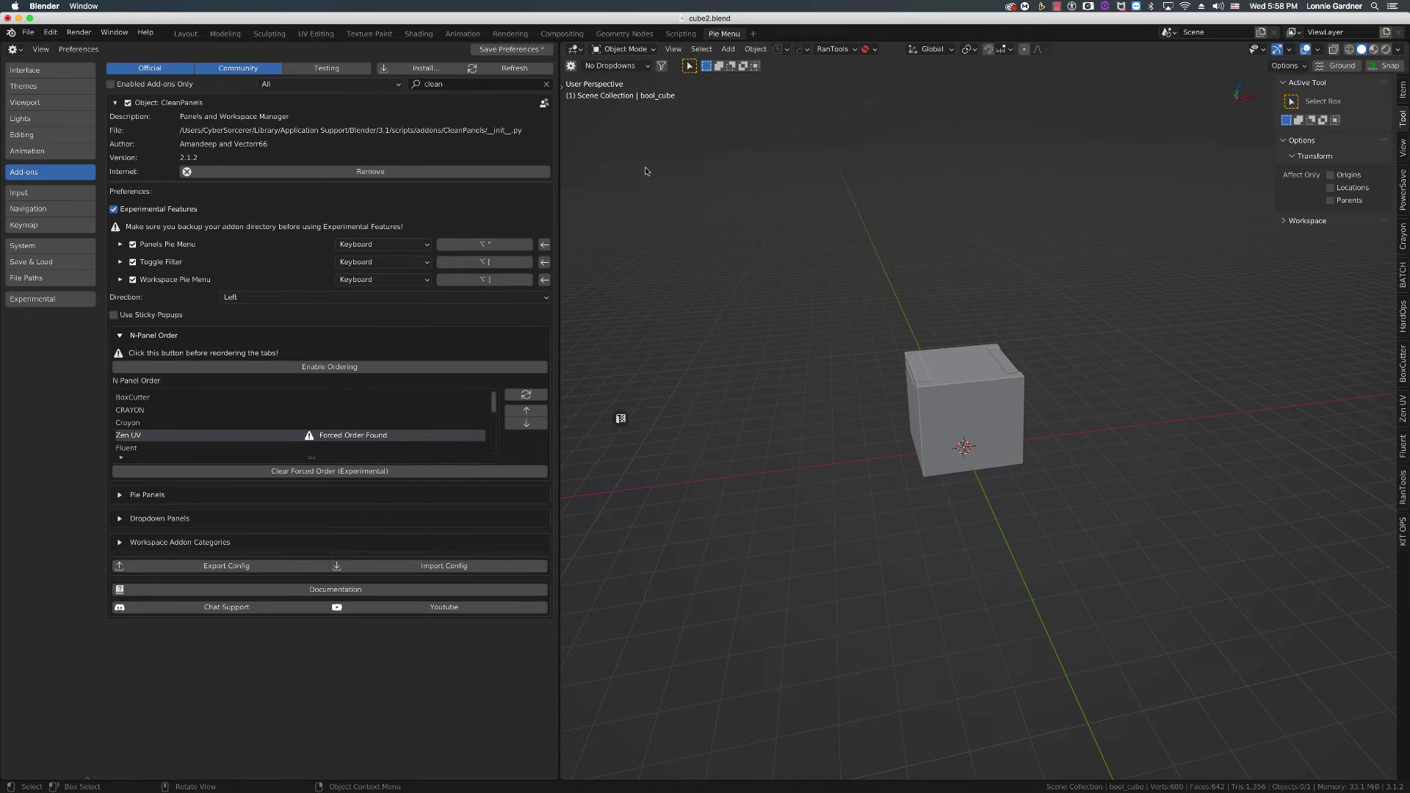
Toggle the dropdown tab filter open and closed, then select MACHIN3 in the N-Panel Order list
left_click(874, 50)
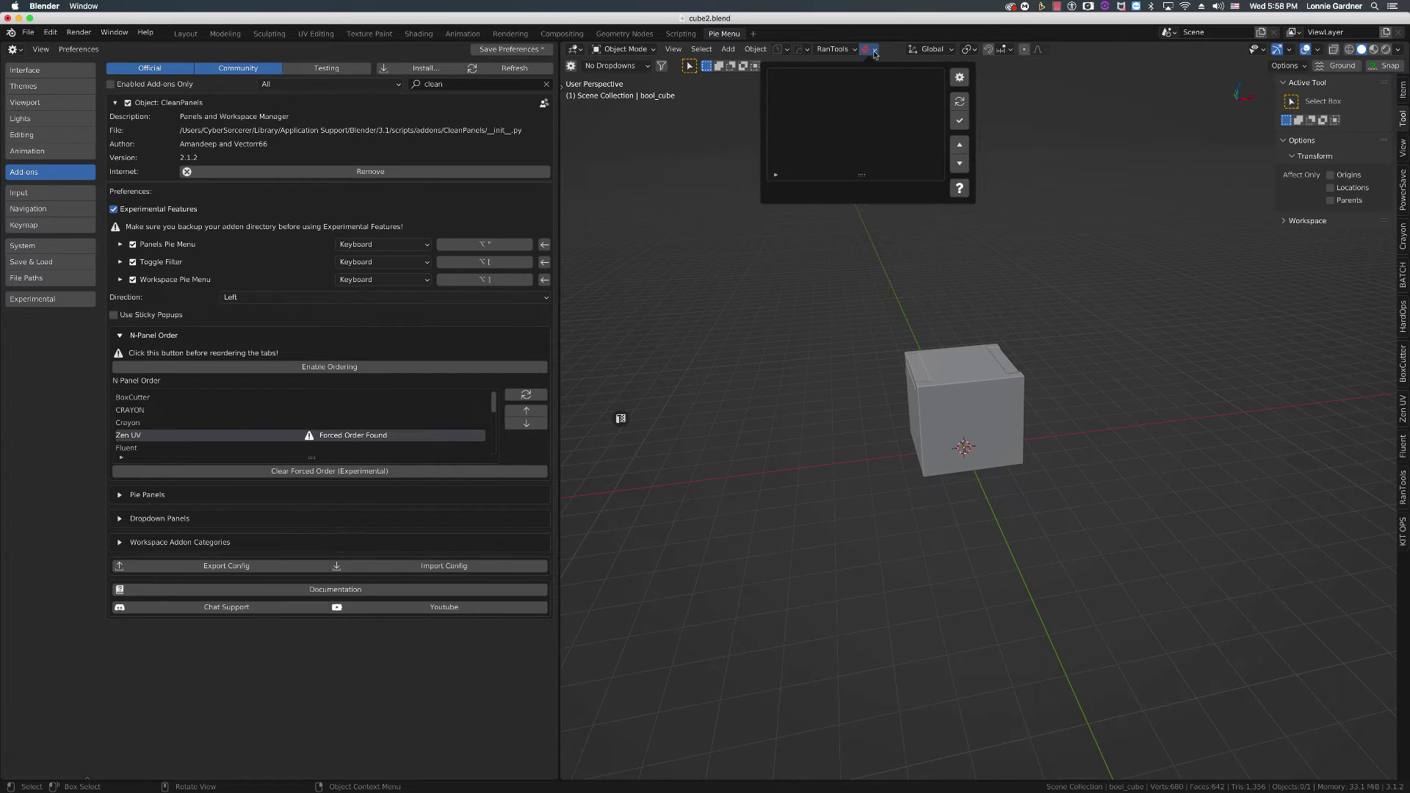
left_click(876, 53)
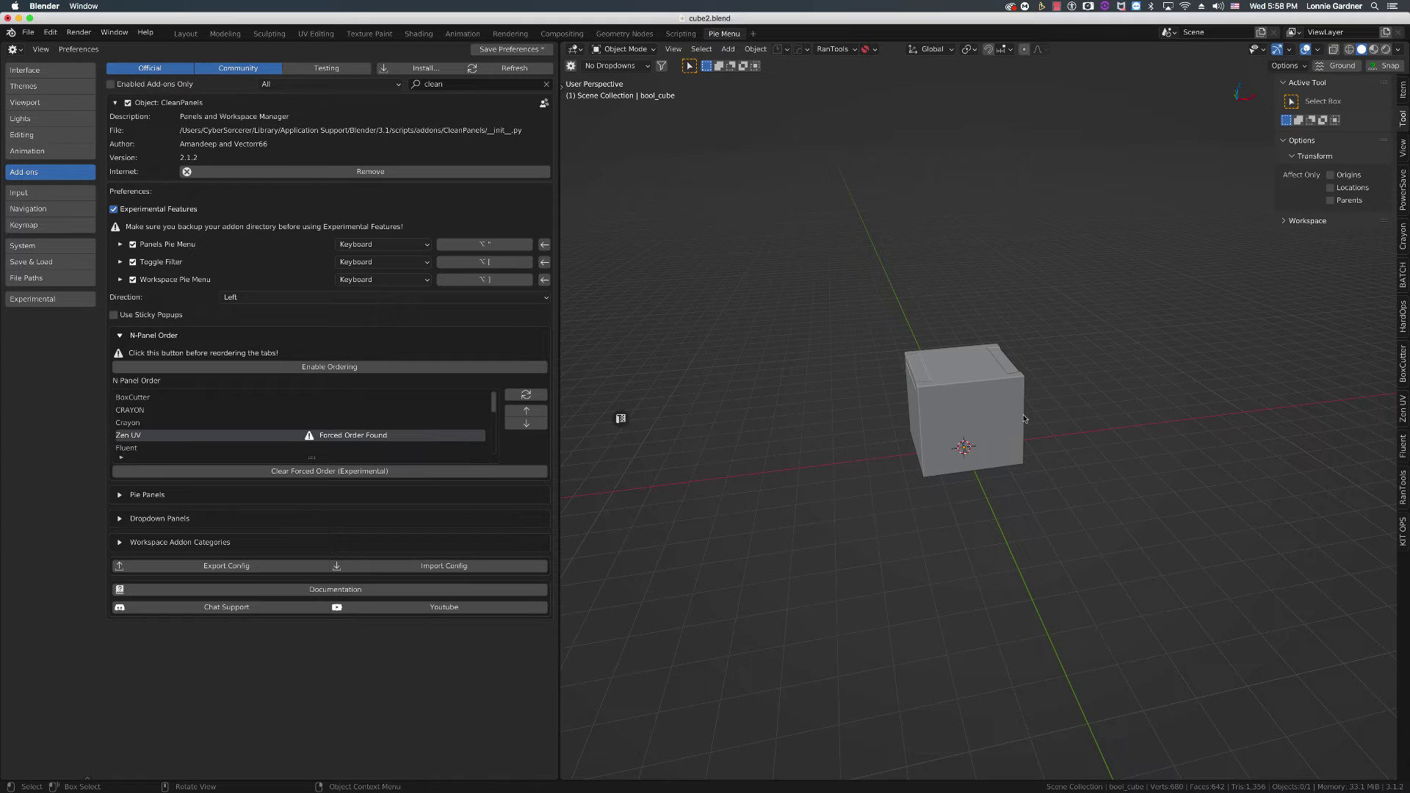
key("shift")
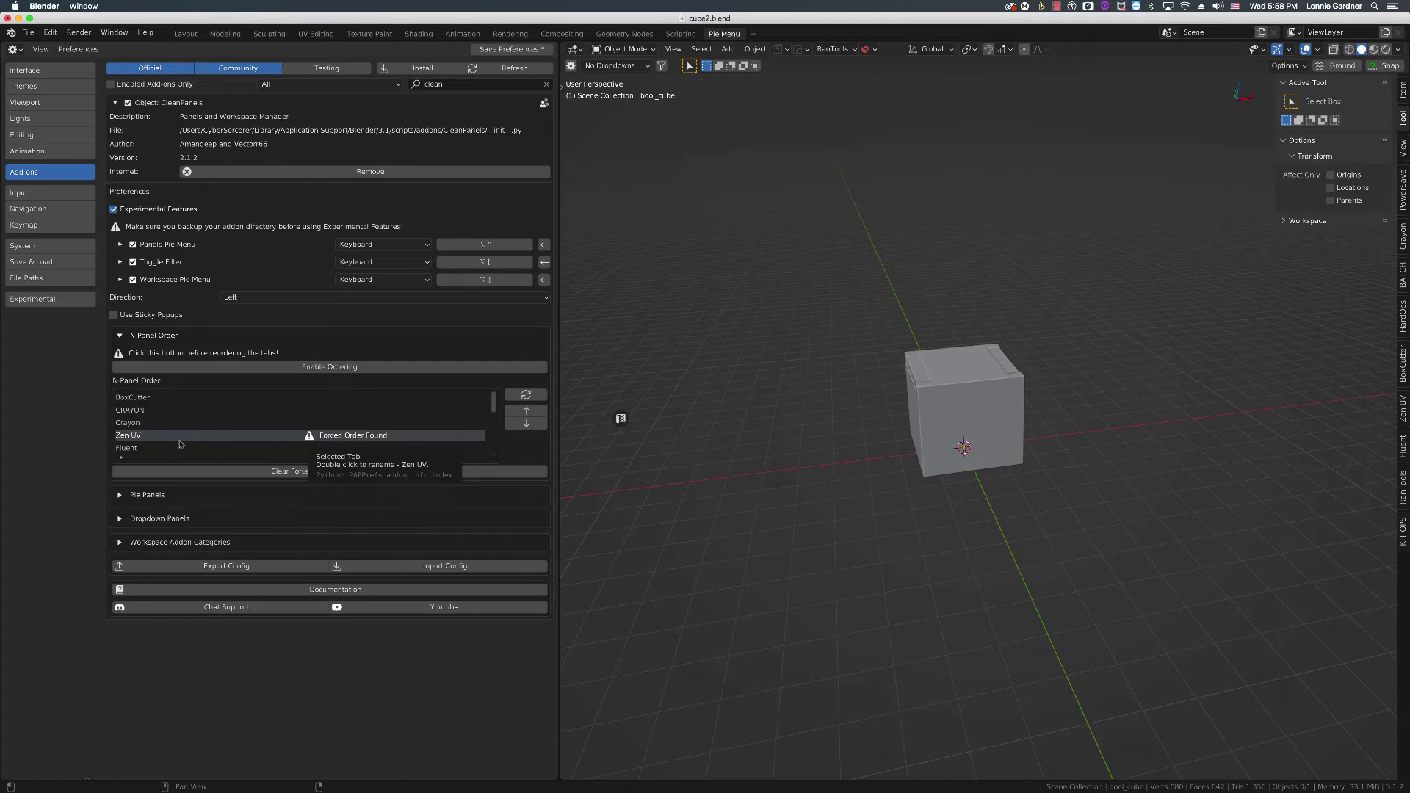
scroll(315, 438, "down", 3)
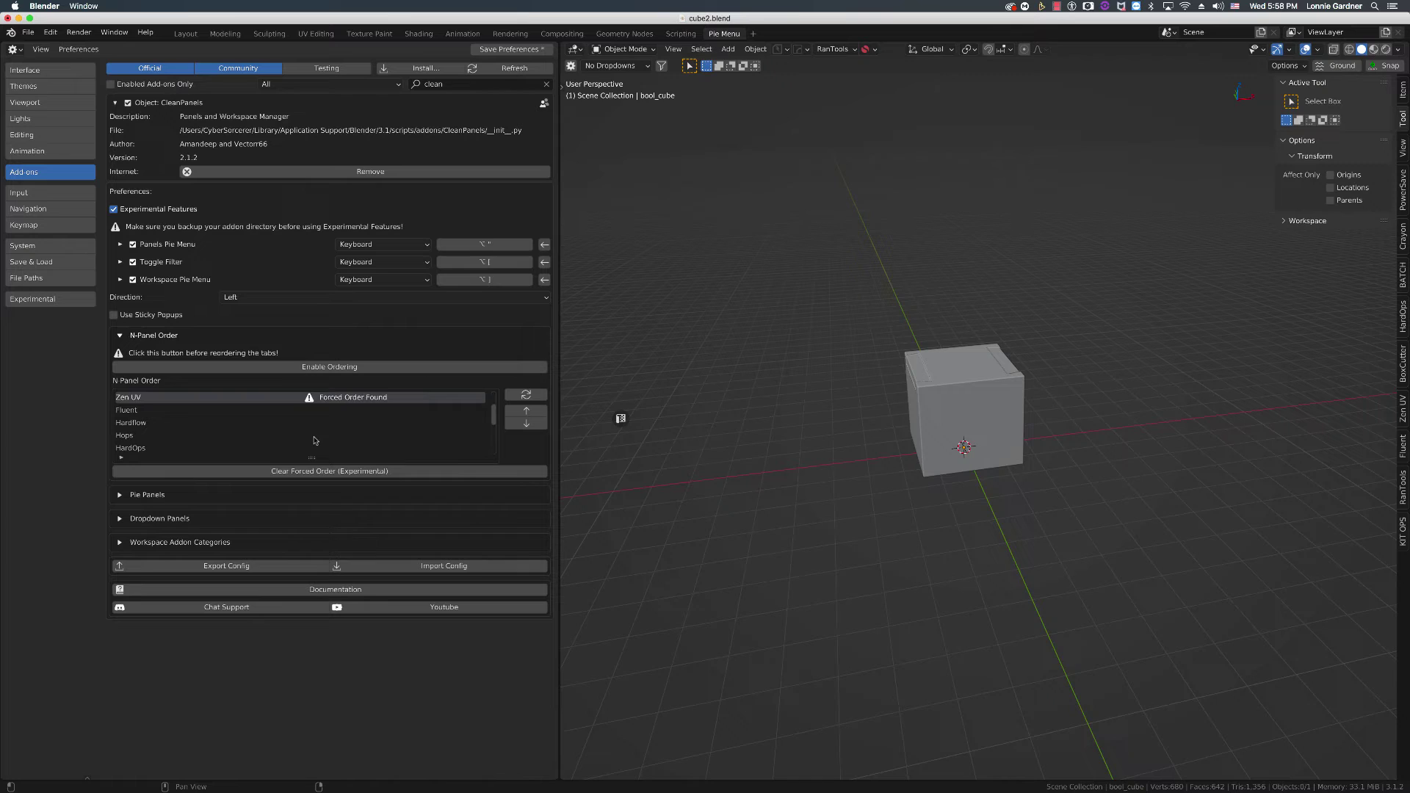
scroll(313, 439, "down", 4)
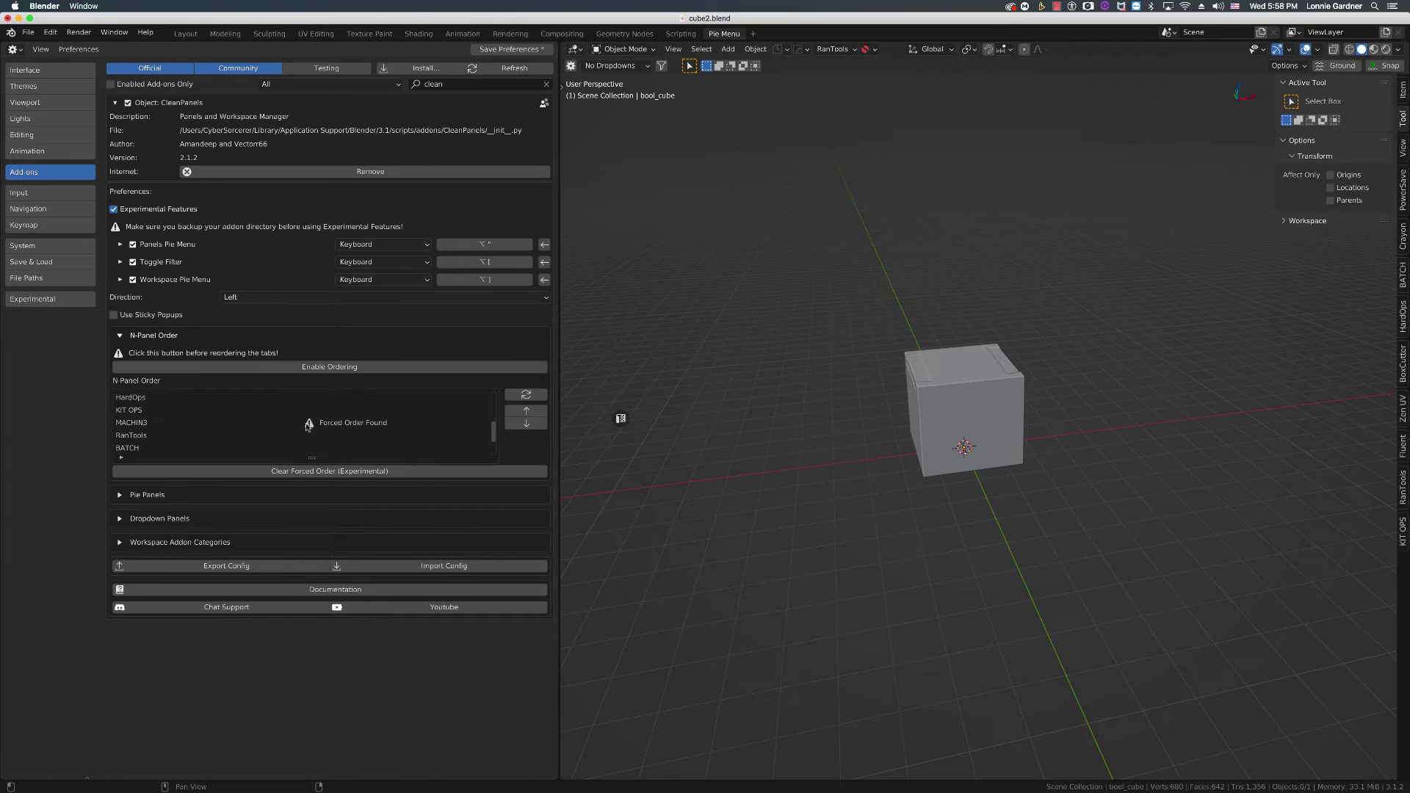
left_click(308, 424)
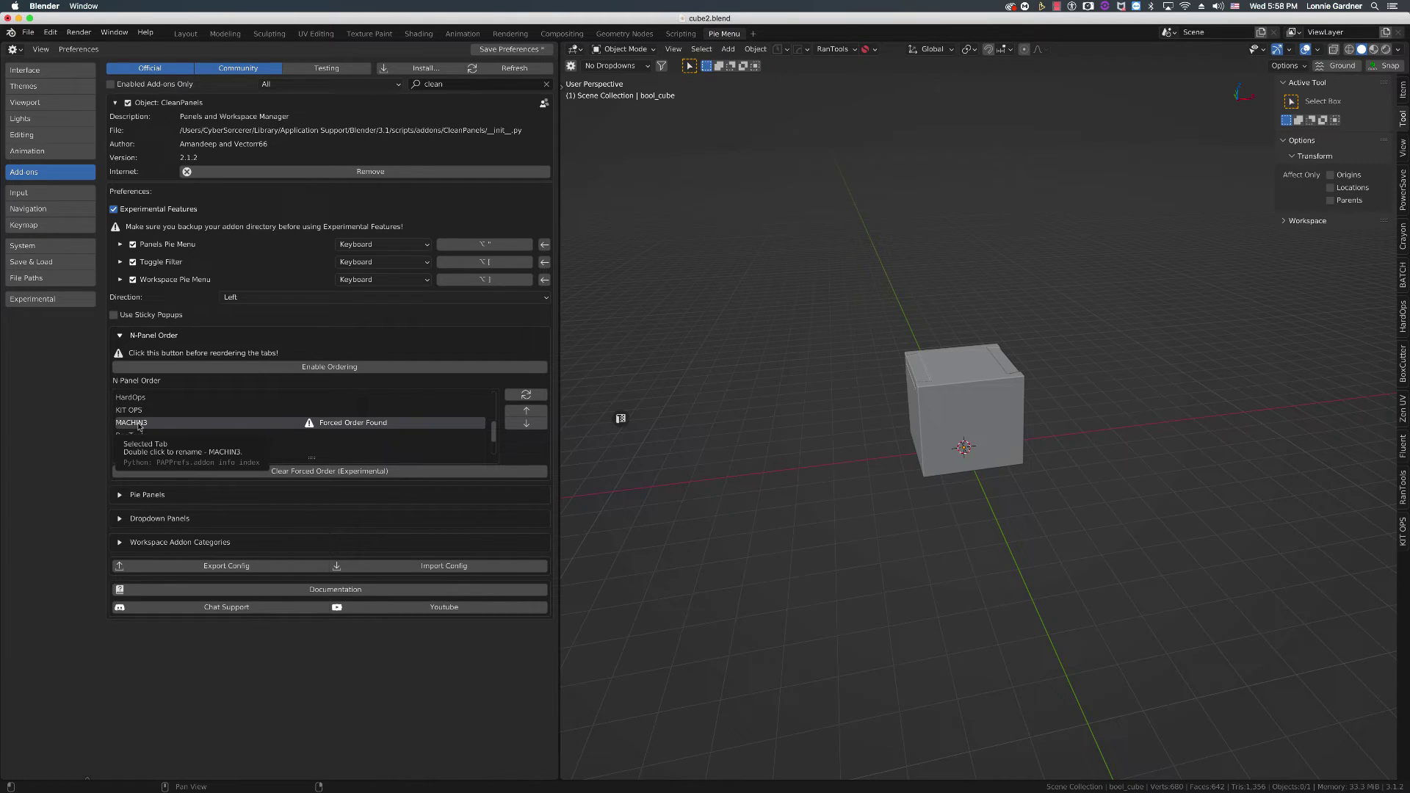
scroll(329, 423, "down", 2)
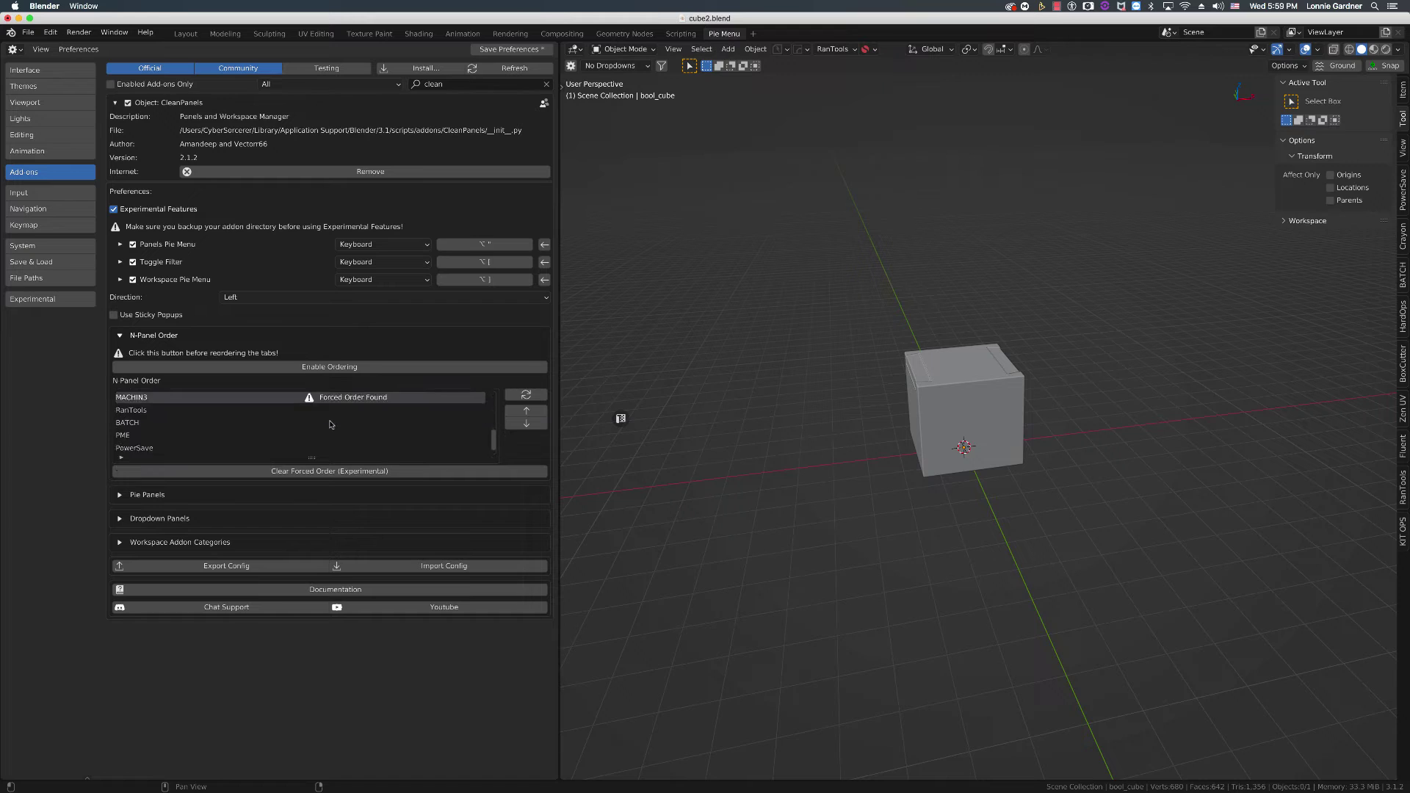
scroll(330, 425, "down", 1)
scroll(330, 425, "up", 2)
scroll(329, 424, "up", 2)
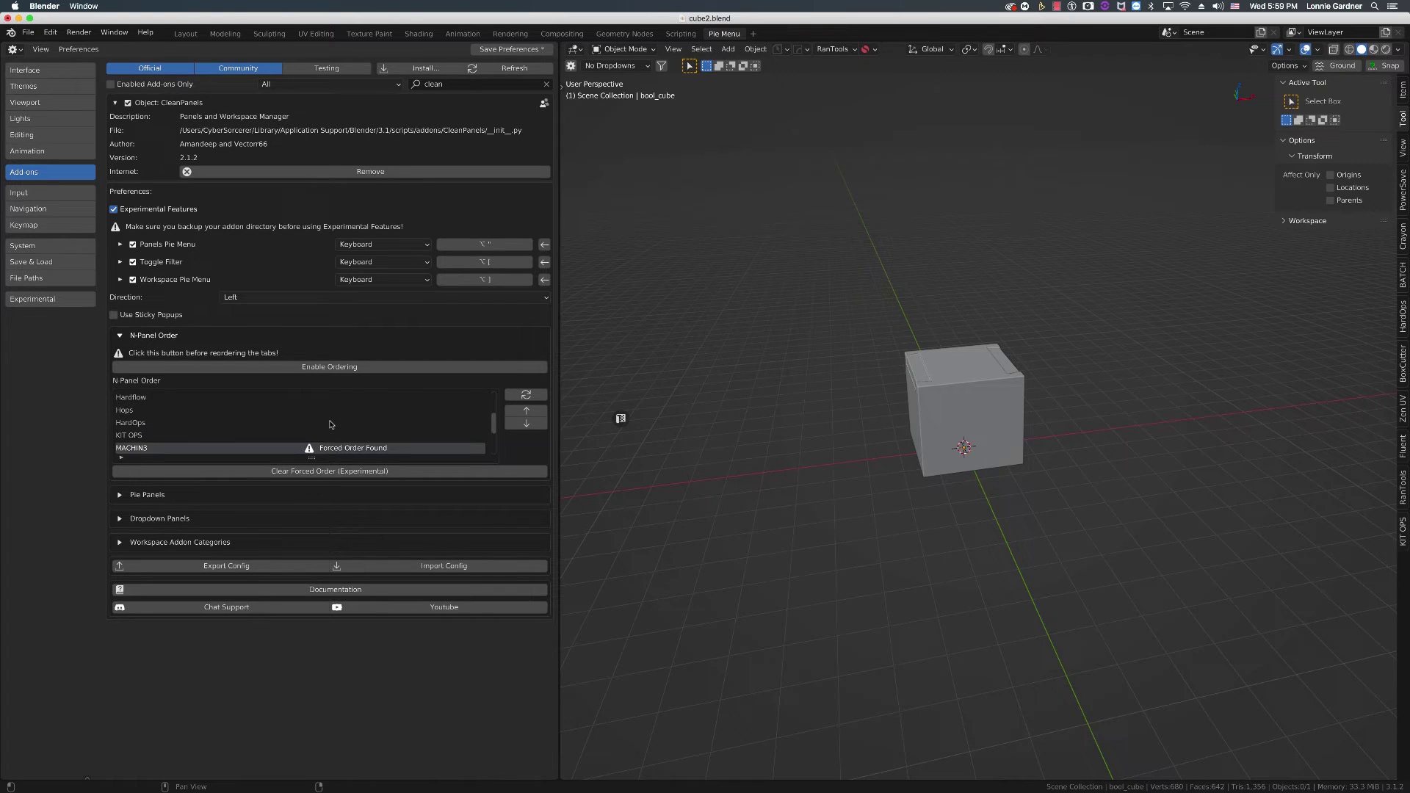
scroll(329, 424, "up", 1)
scroll(330, 424, "up", 1)
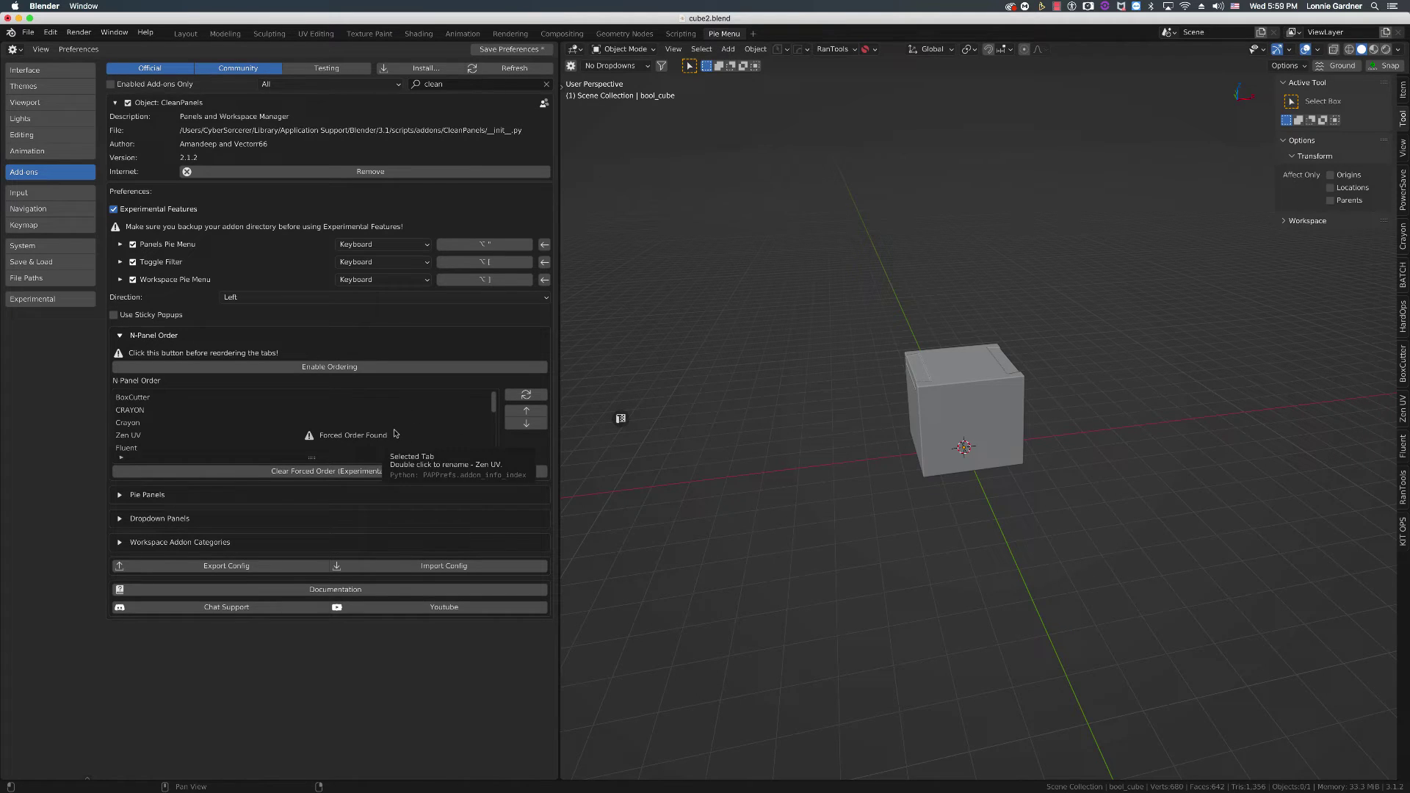
scroll(387, 432, "down", 3)
scroll(385, 431, "down", 3)
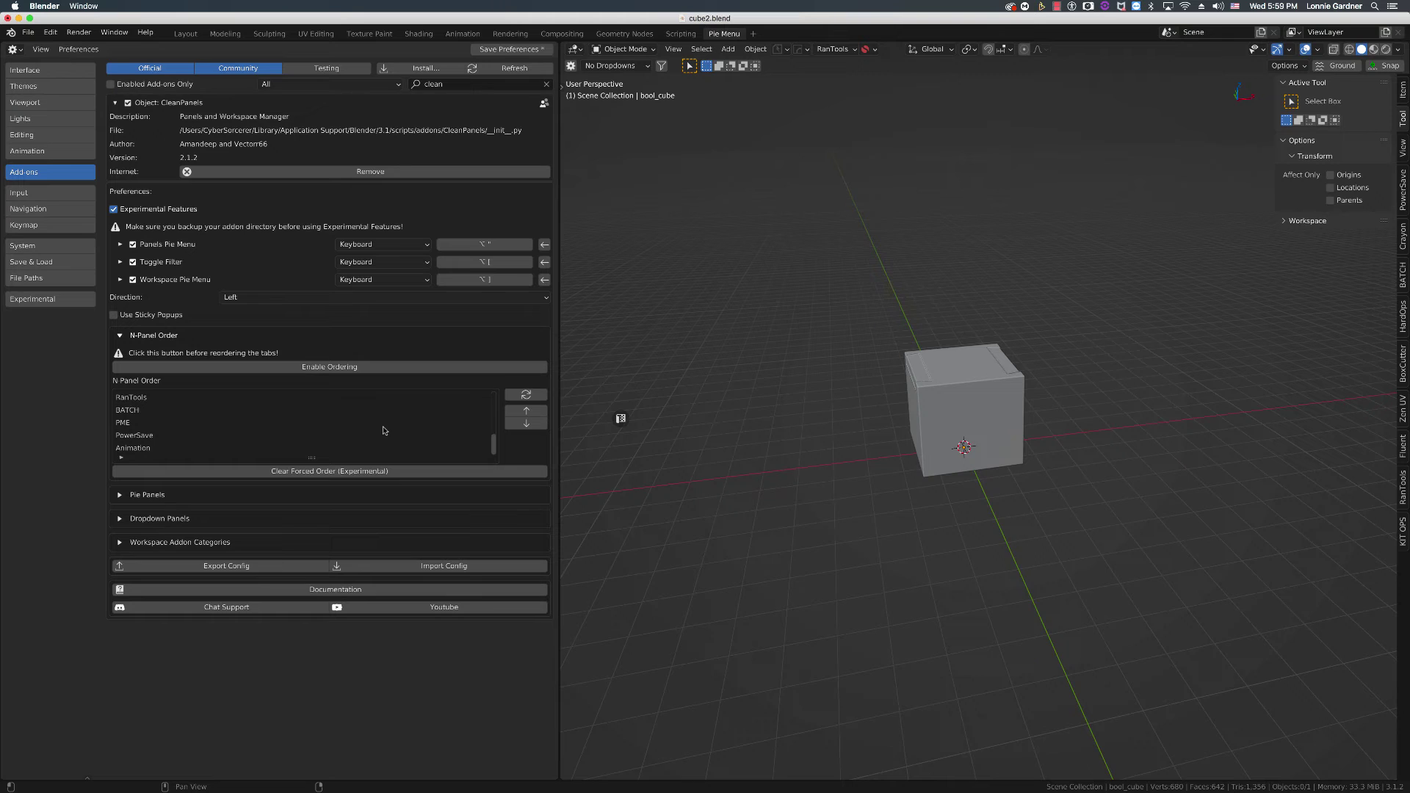
scroll(384, 431, "up", 3)
scroll(386, 430, "up", 3)
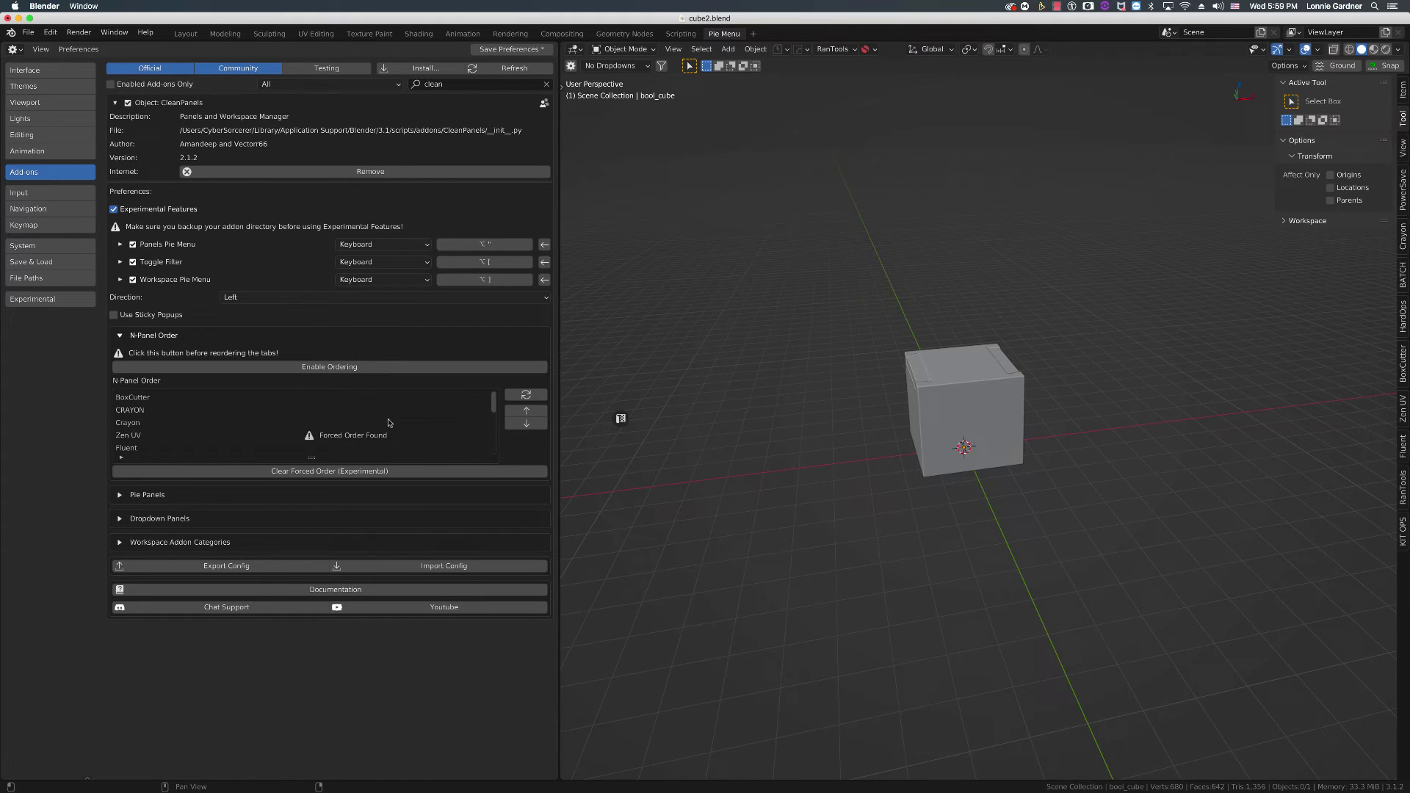
left_click(324, 436)
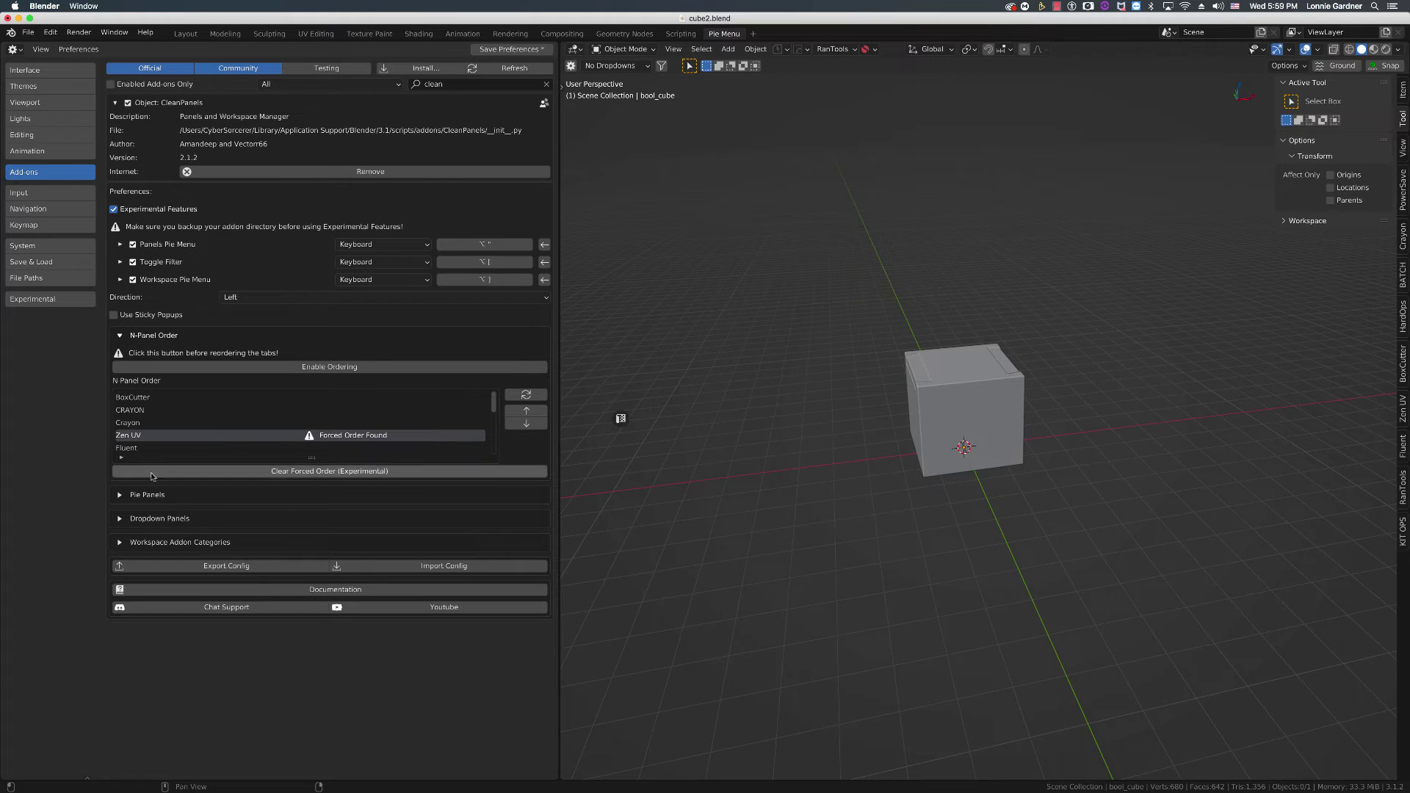
left_click(524, 411)
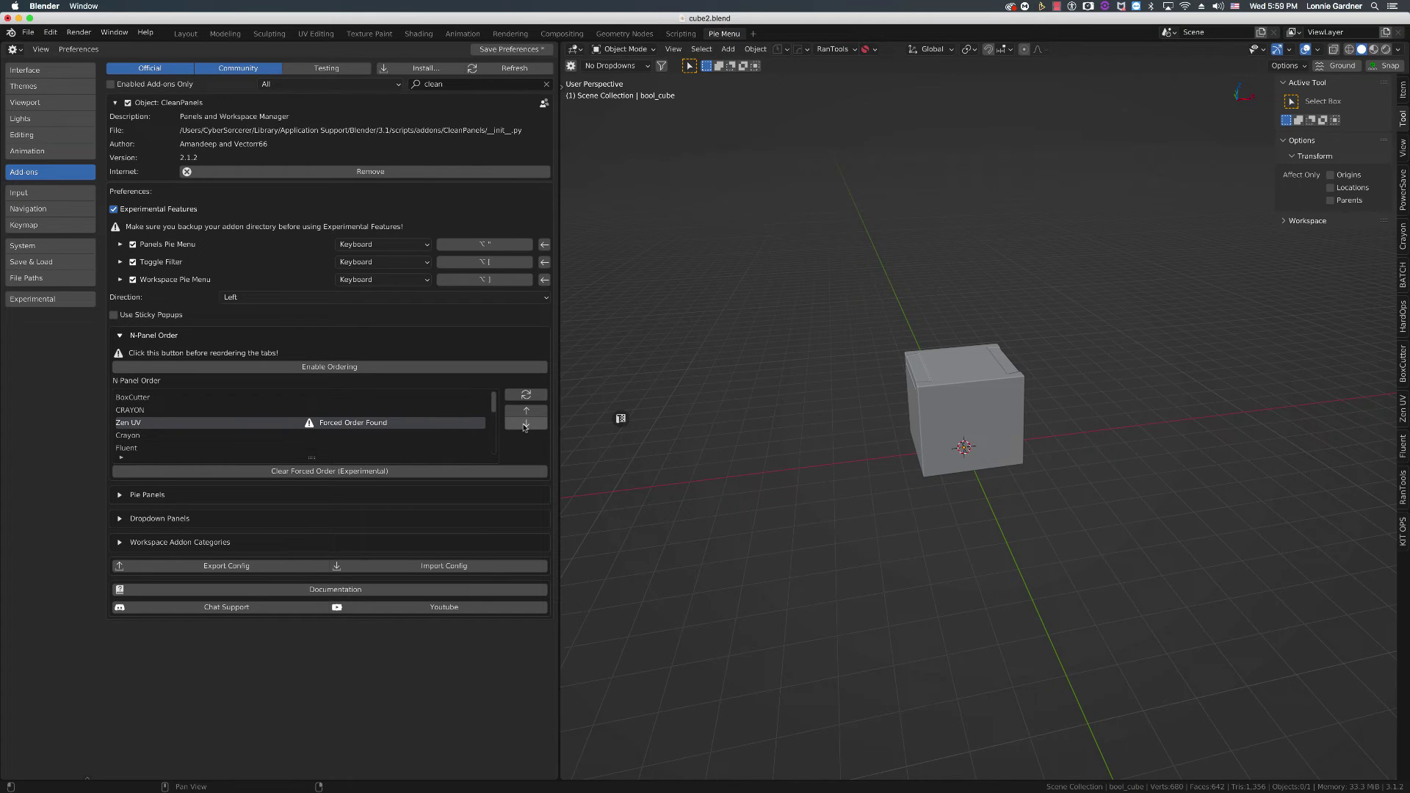
left_click(526, 423)
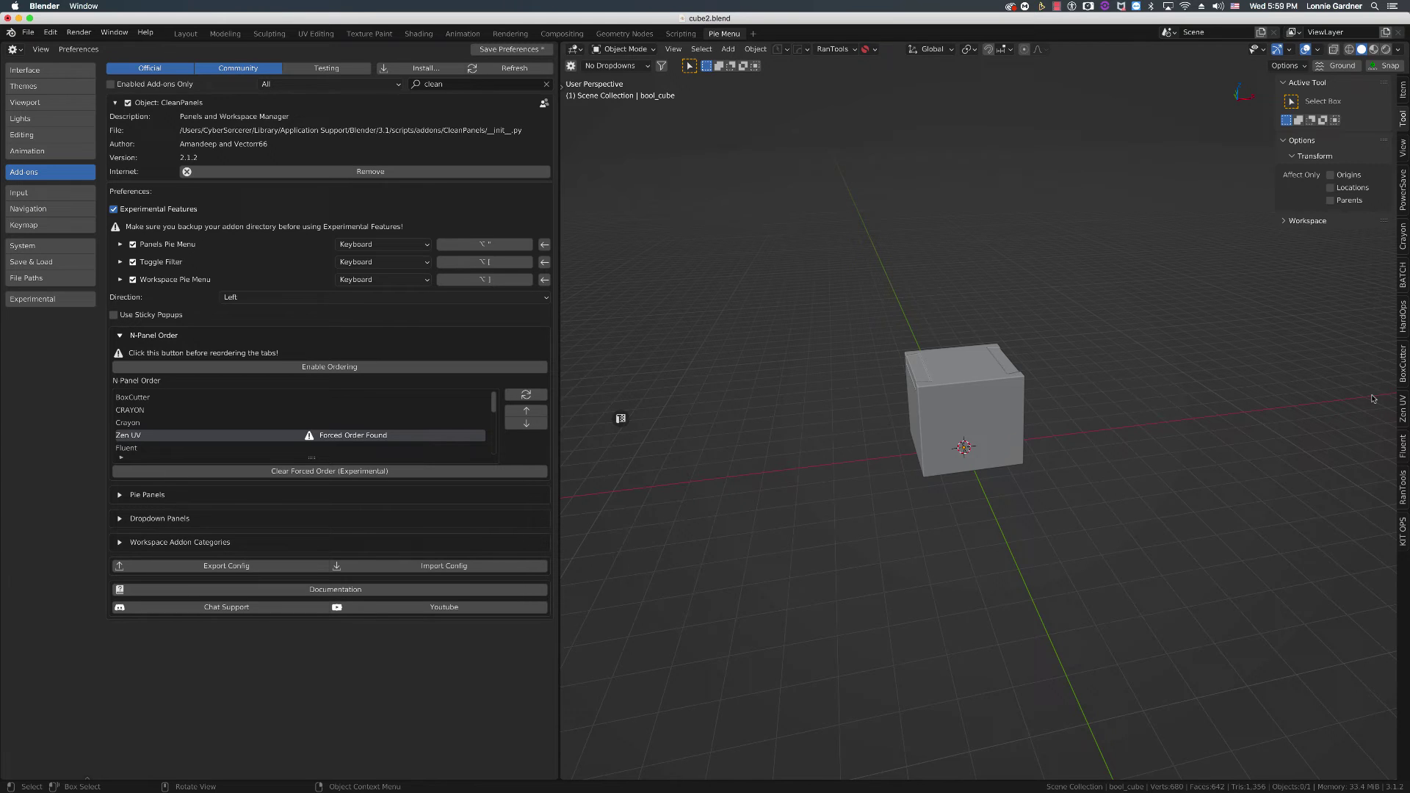
Collapse N-Panel Order, open and dismiss the No Dropdowns preset list, then switch to Layout
left_click(154, 336)
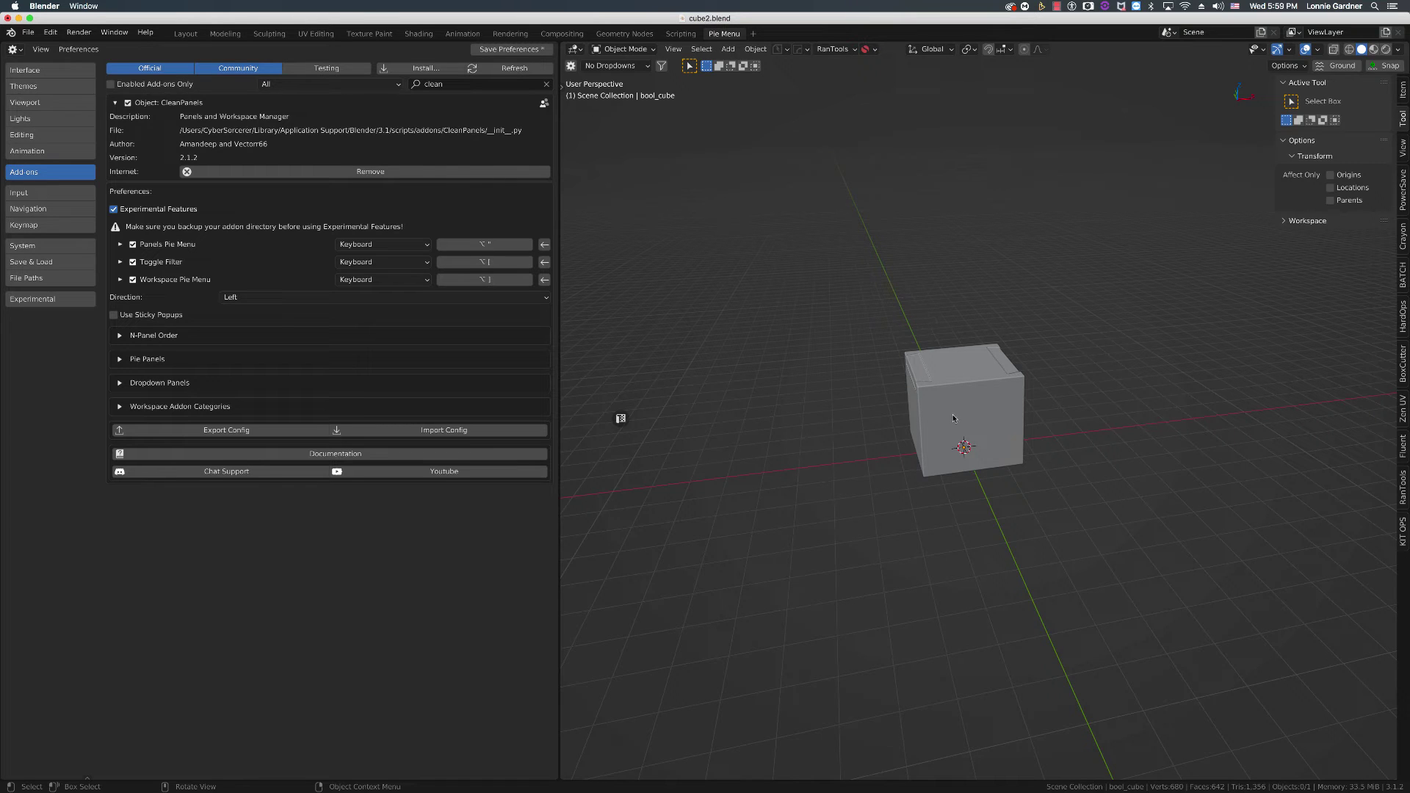
left_click(648, 69)
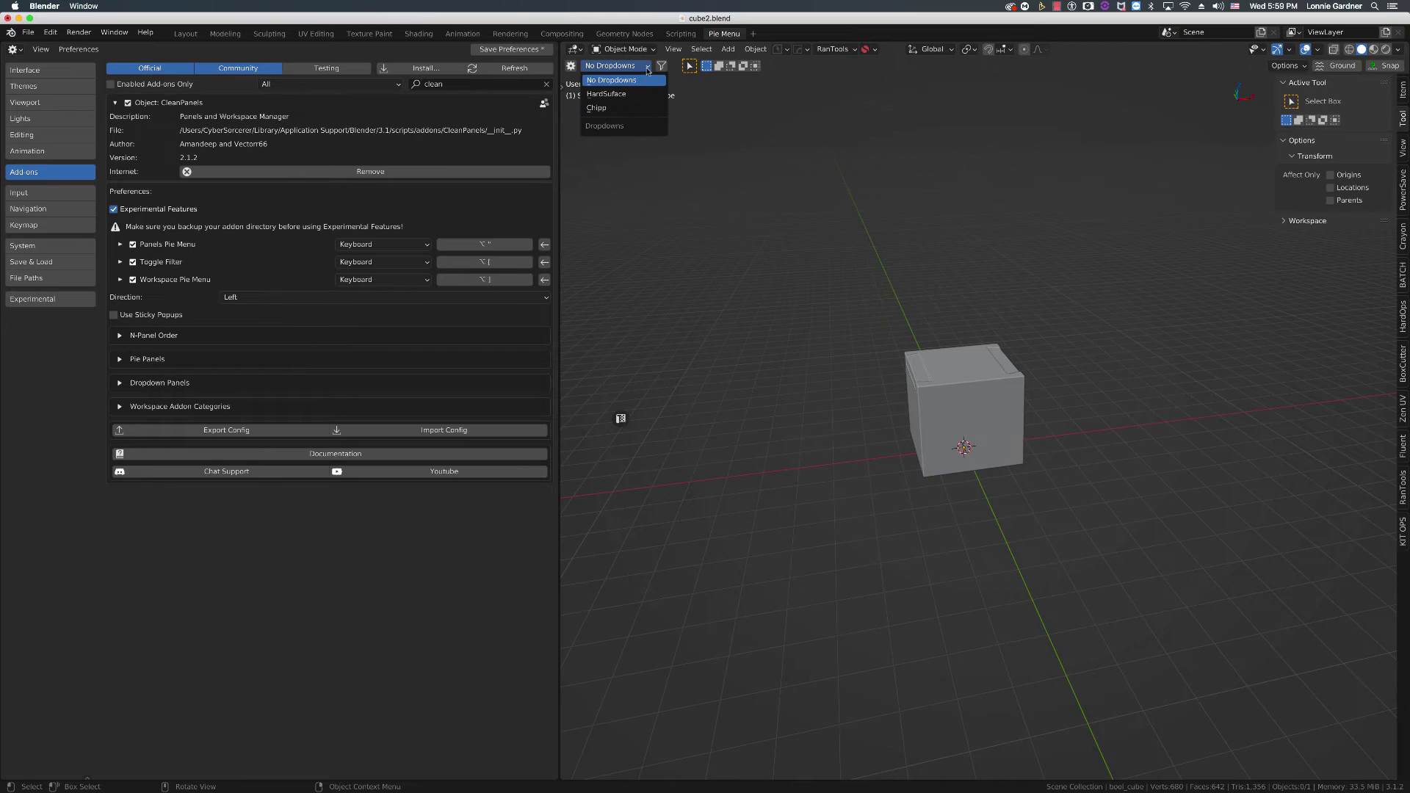
left_click(648, 69)
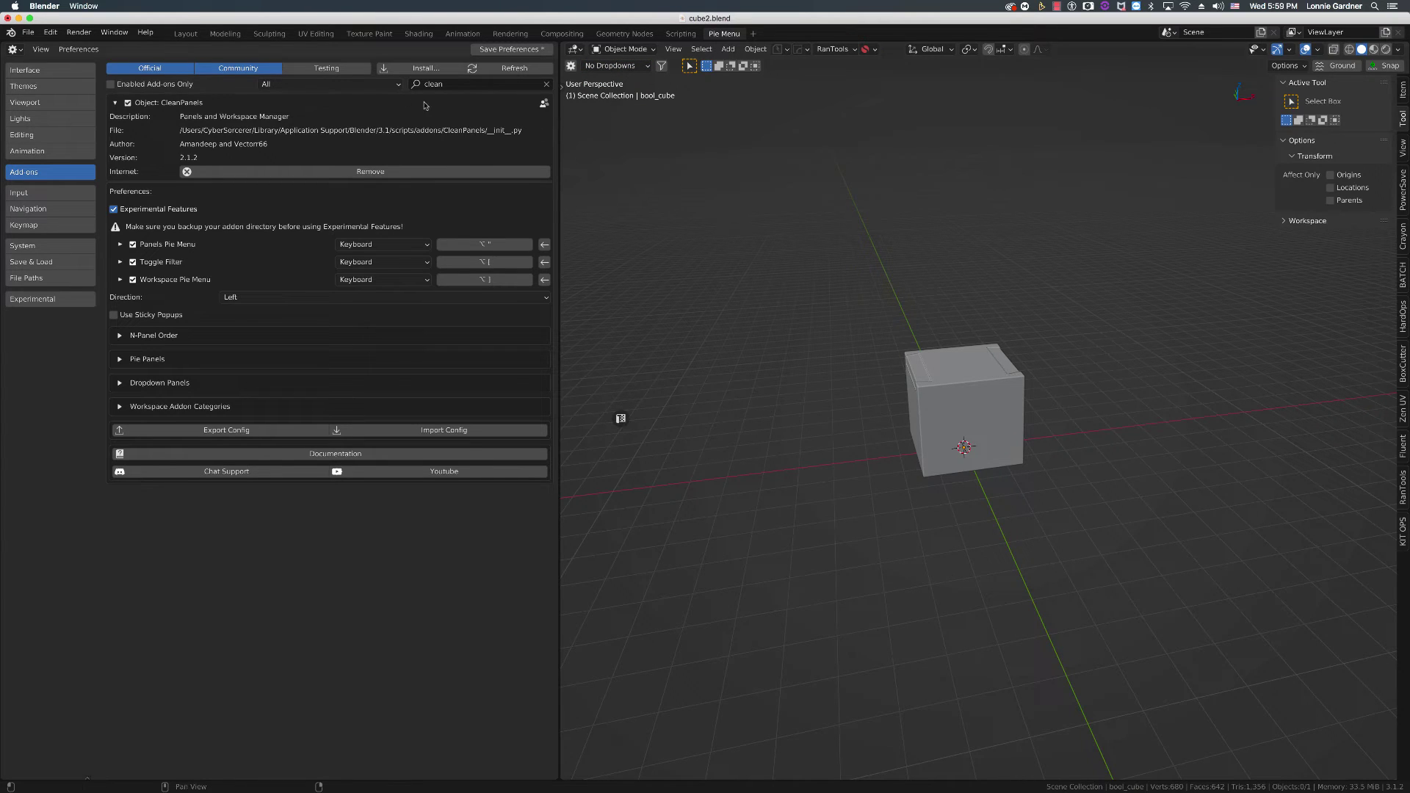
left_click(188, 35)
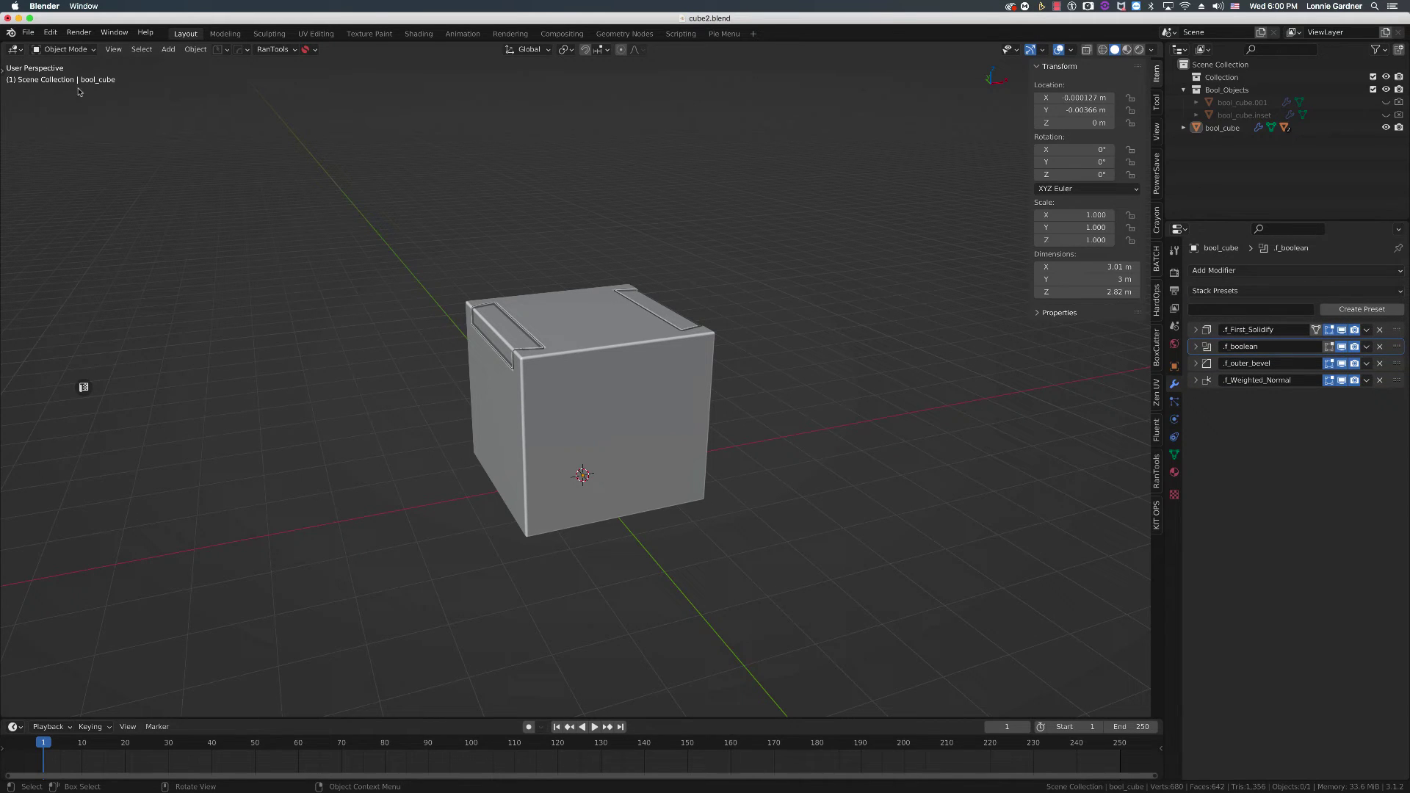
left_click(723, 33)
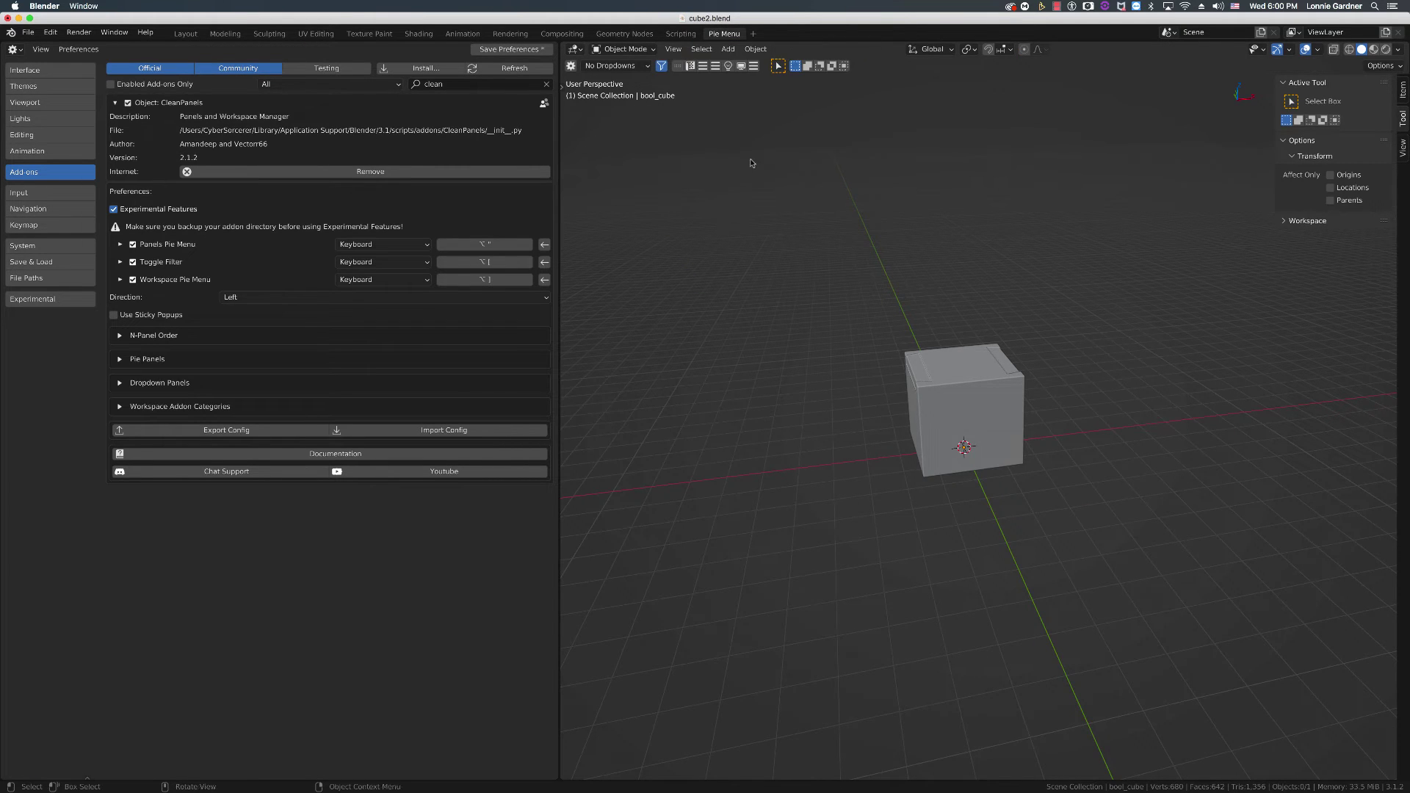
key("alt+bracketleft")
left_click(661, 66)
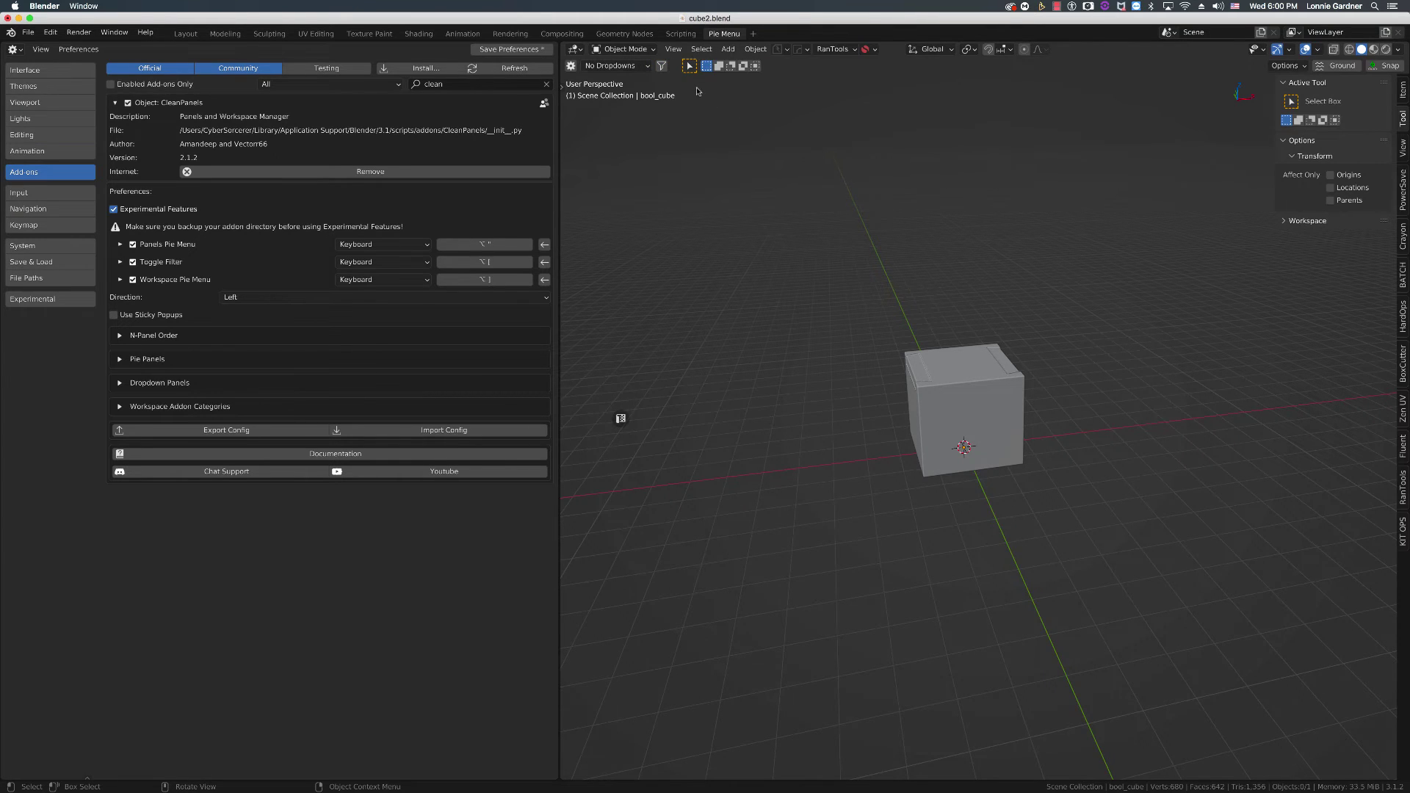
left_click(632, 71)
left_click(174, 36)
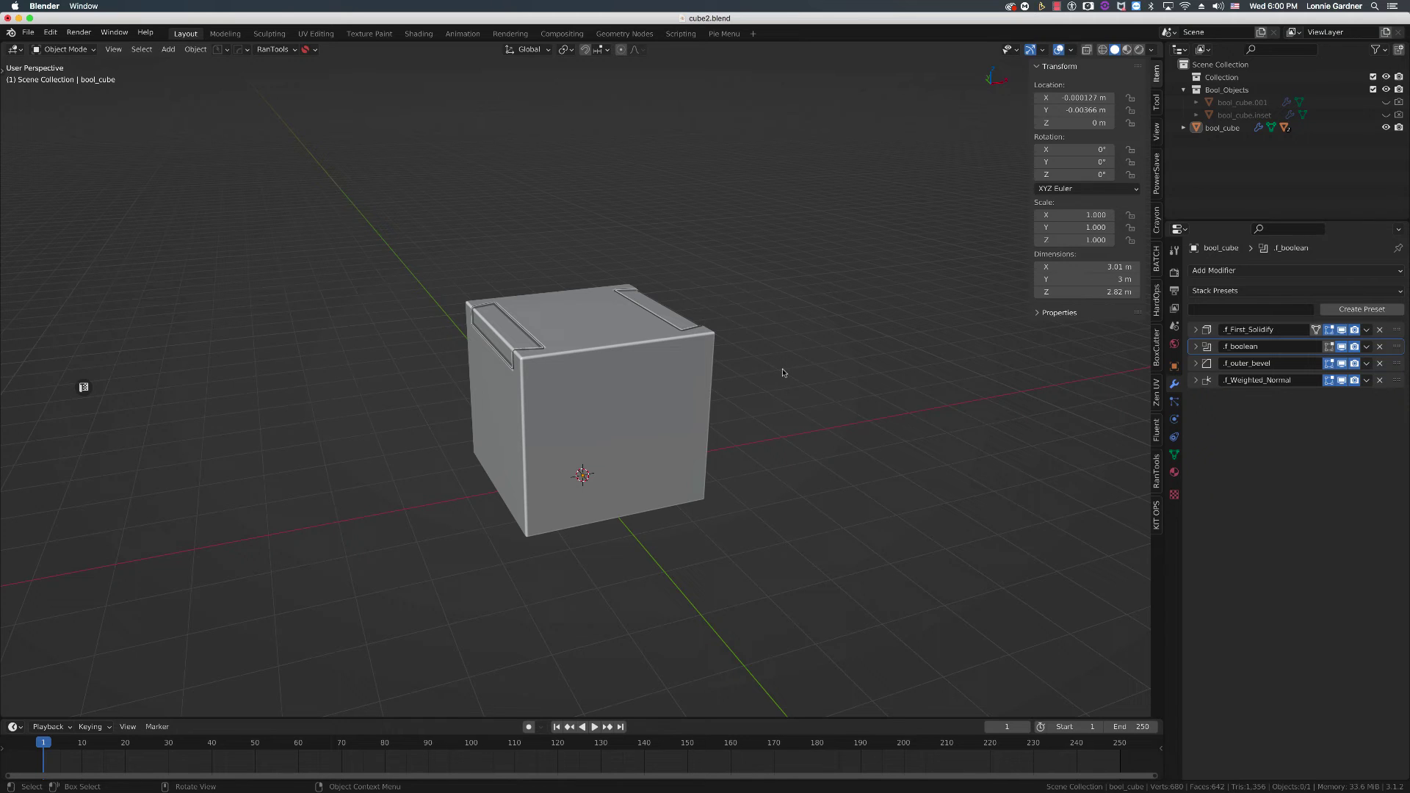
Select bool_cube and orbit the view around it to face it more head-on
left_click(580, 363)
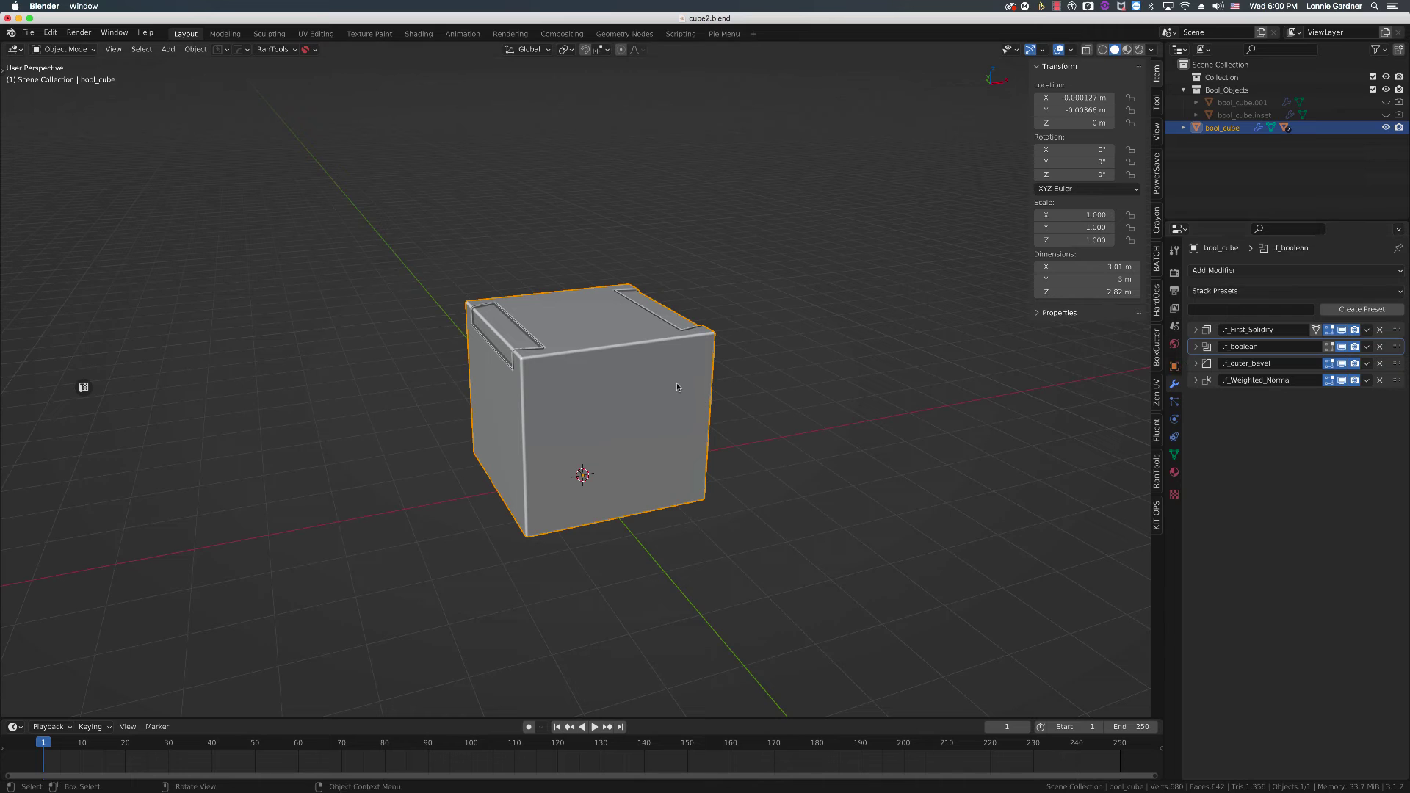
middle_click_drag(691, 378, 687, 368)
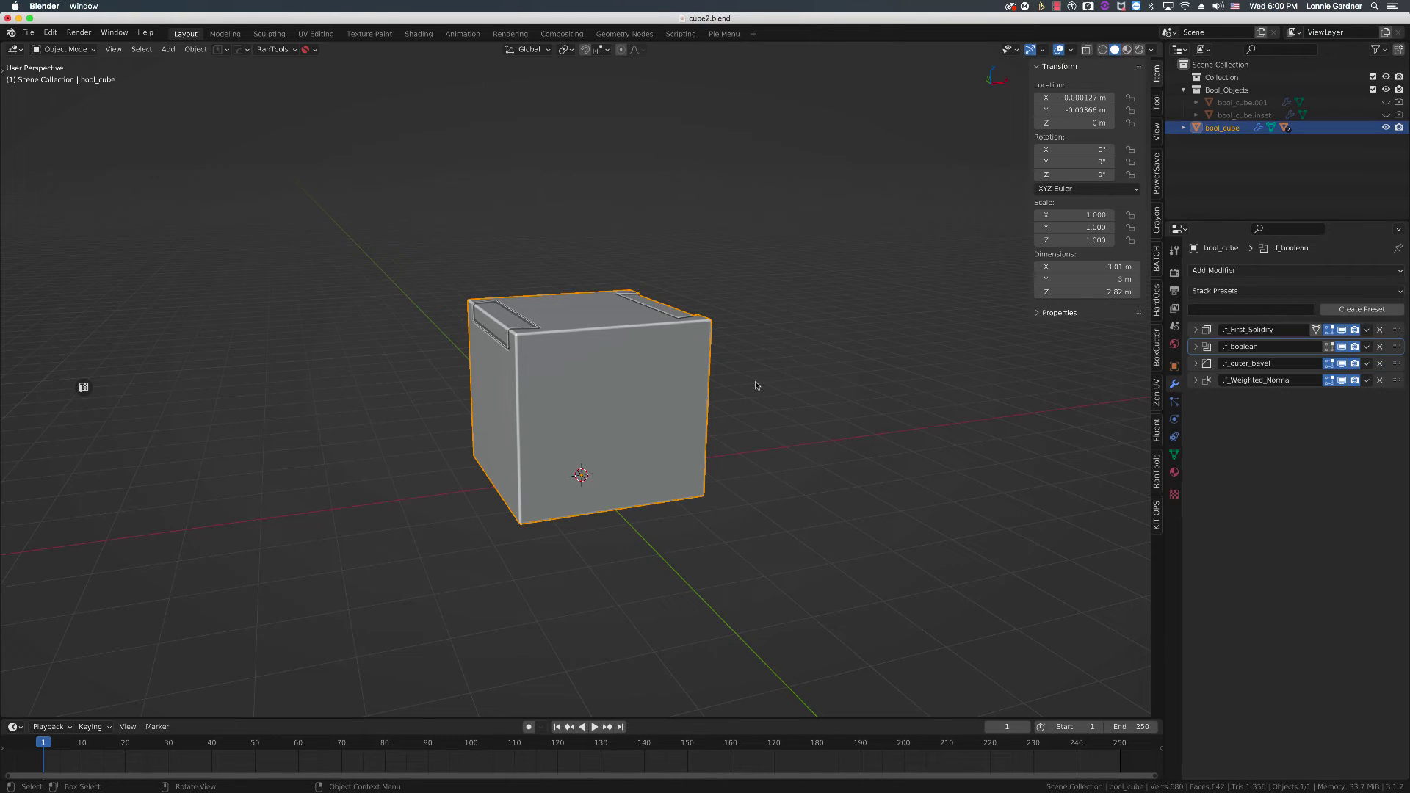
middle_click_drag(756, 386, 758, 387)
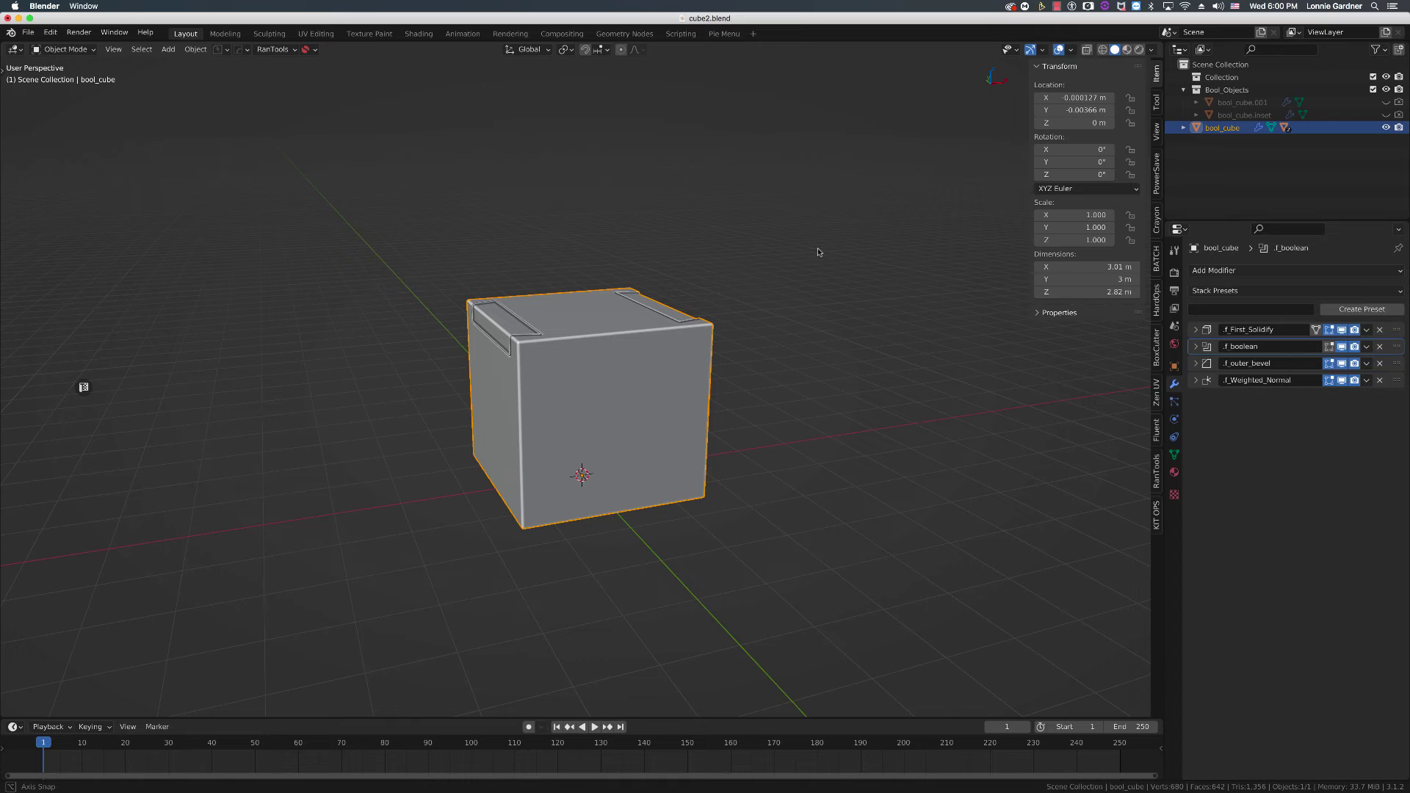
middle_click_drag(819, 254, 819, 259)
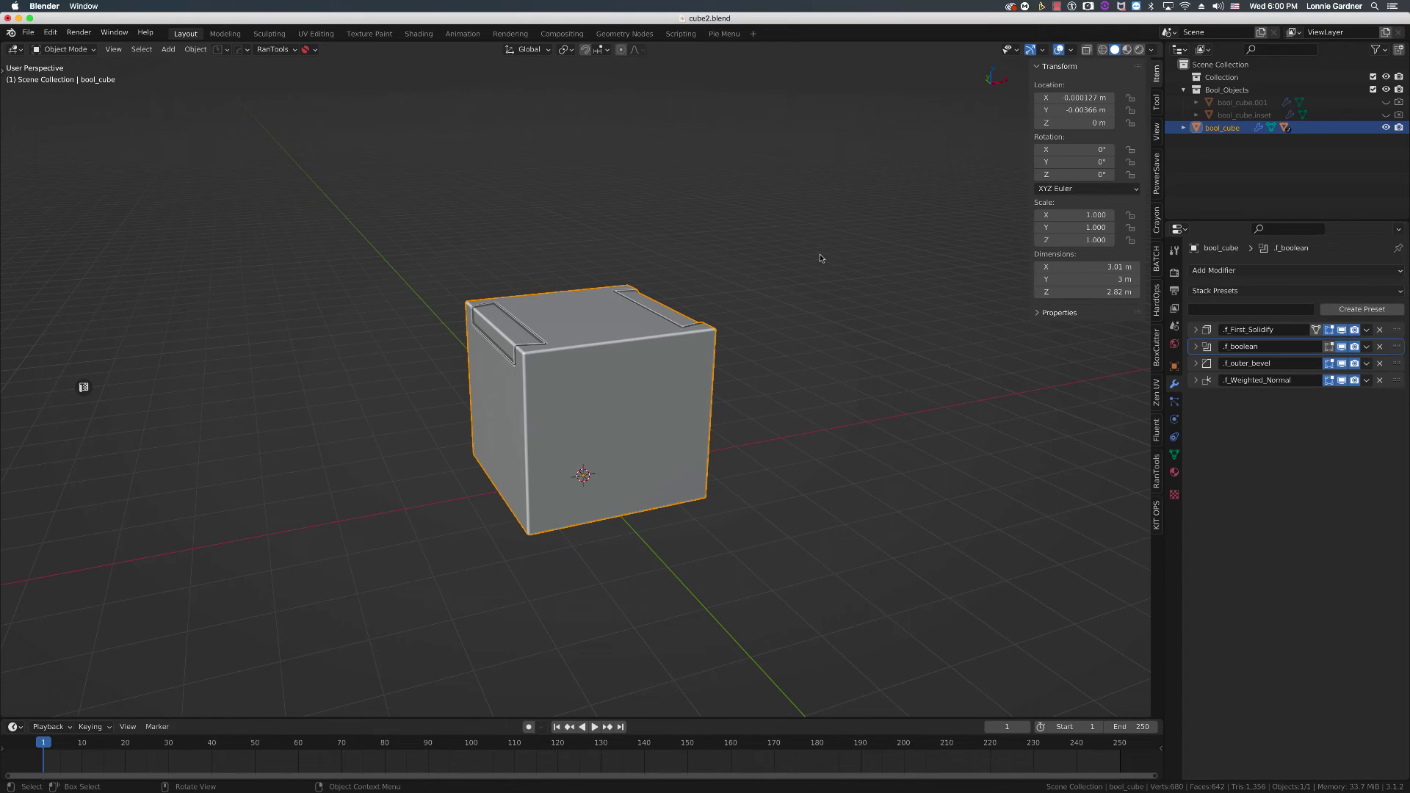